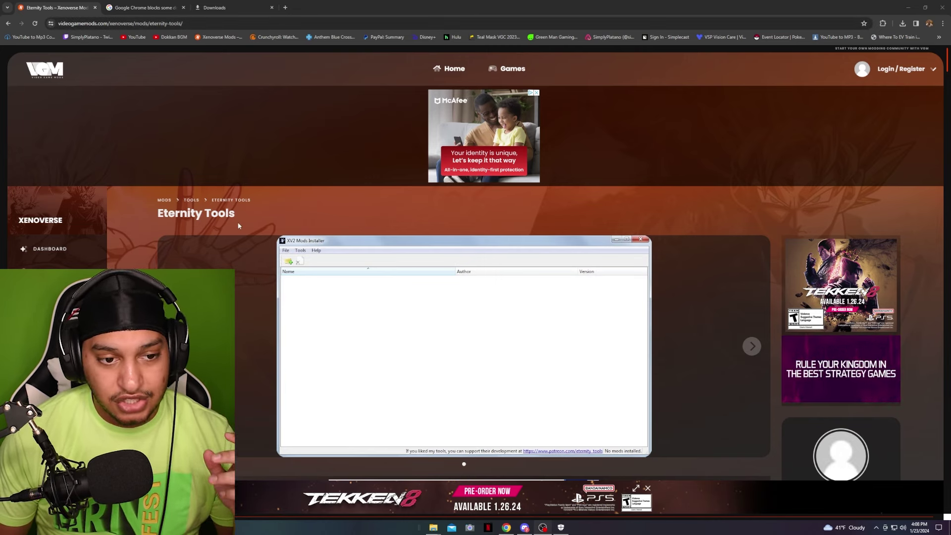
Read the Eternity Tools mod page, including its description, version and update notes
{"action": "scroll", "coordinate": [265, 225], "scroll_direction": "down", "scroll_amount": 3}
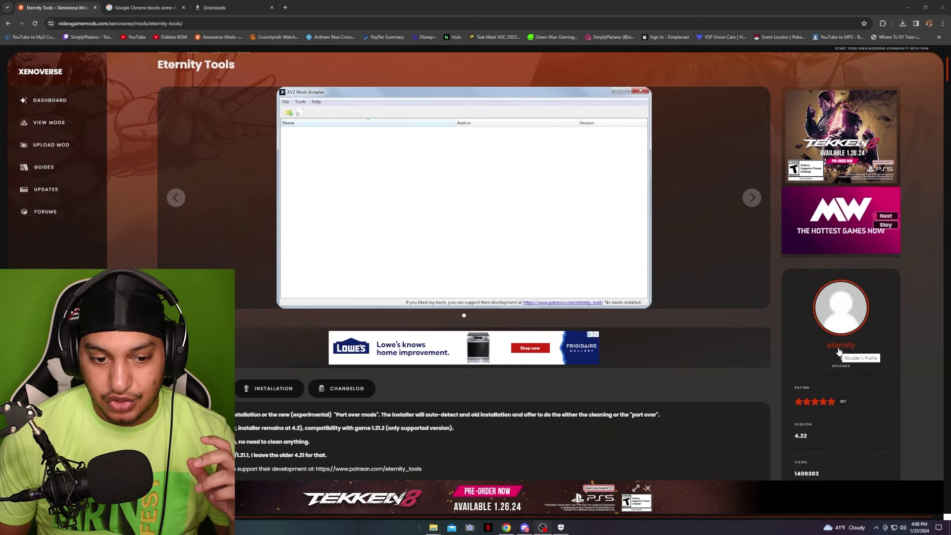
{"action": "scroll", "coordinate": [514, 441], "scroll_direction": "down", "scroll_amount": 1}
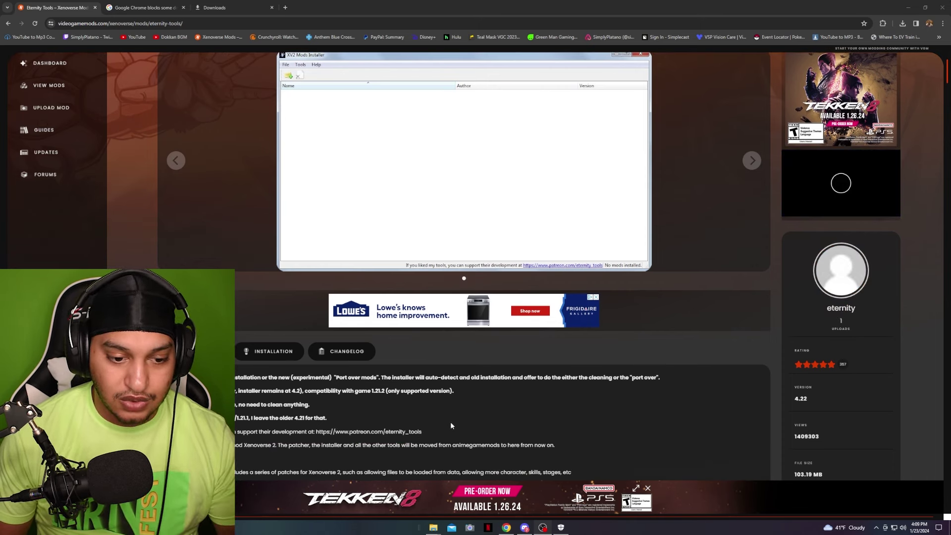
{"action": "scroll", "coordinate": [451, 422], "scroll_direction": "down", "scroll_amount": 2}
{"action": "scroll", "coordinate": [457, 424], "scroll_direction": "down", "scroll_amount": 2}
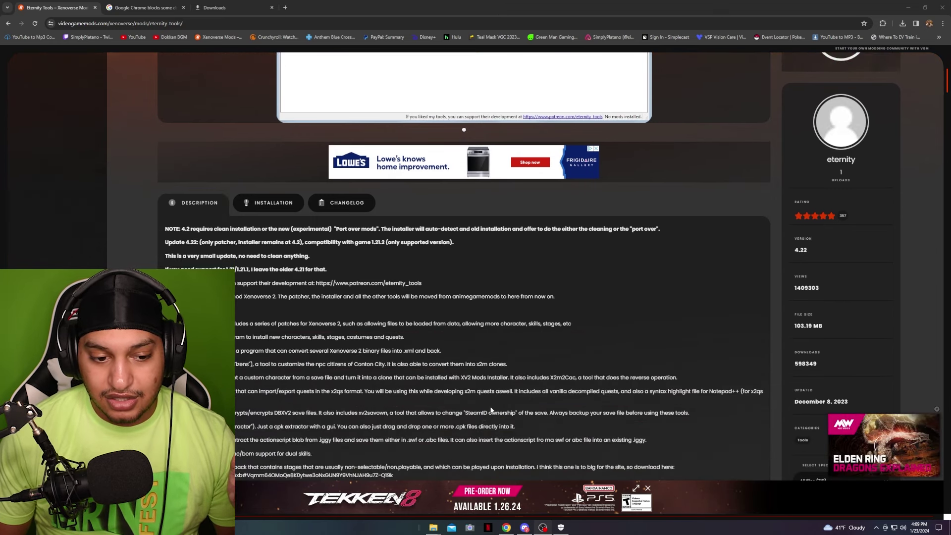
{"action": "scroll", "coordinate": [490, 411], "scroll_direction": "down", "scroll_amount": 1}
{"action": "scroll", "coordinate": [490, 409], "scroll_direction": "up", "scroll_amount": 10}
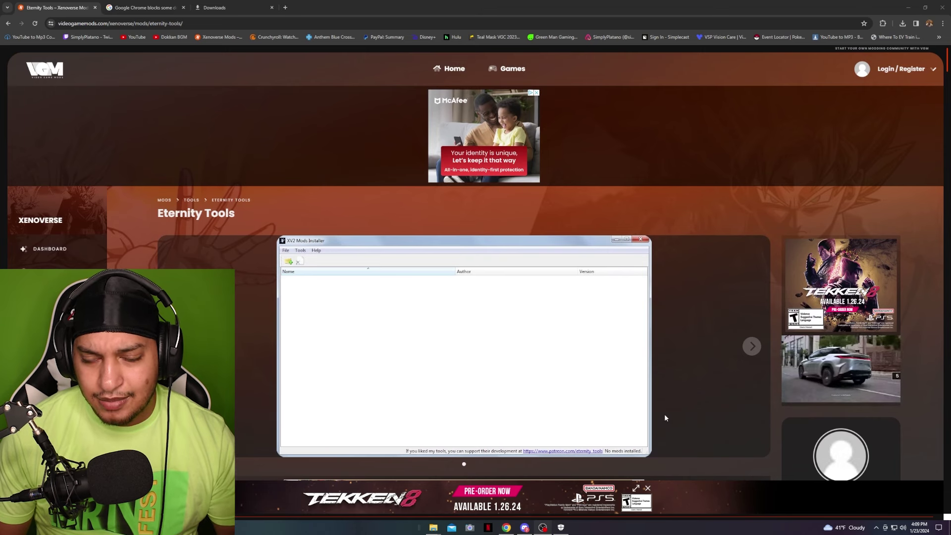
{"action": "scroll", "coordinate": [662, 411], "scroll_direction": "down", "scroll_amount": 2}
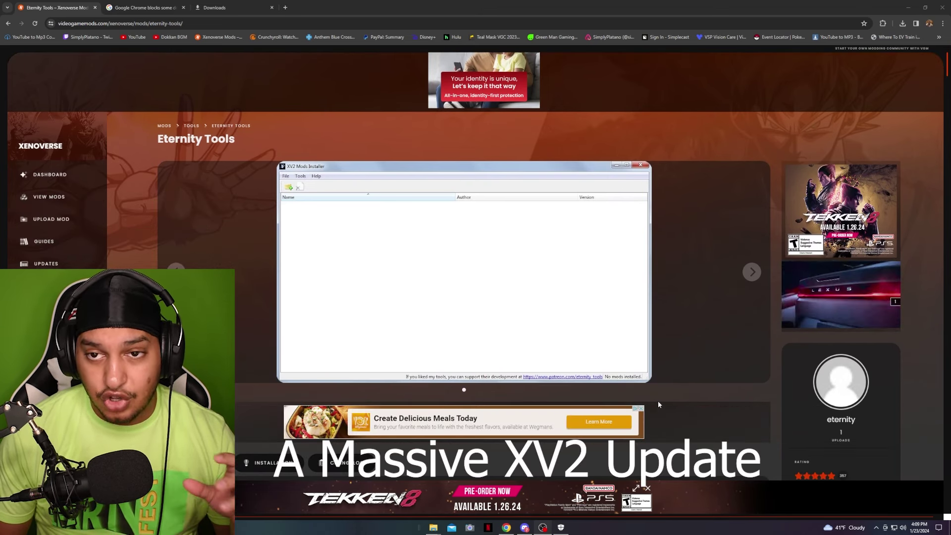
{"action": "scroll", "coordinate": [658, 404], "scroll_direction": "down", "scroll_amount": 1}
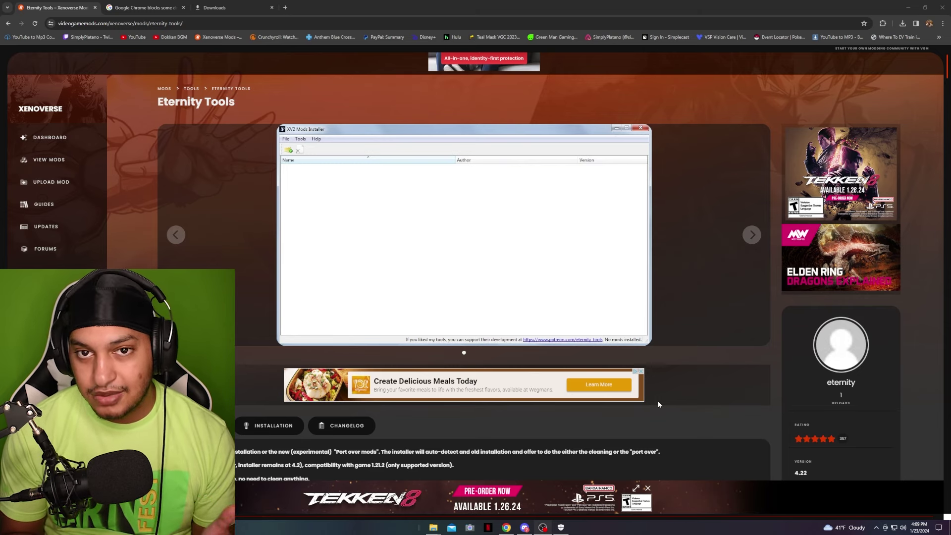
{"action": "scroll", "coordinate": [695, 389], "scroll_direction": "down", "scroll_amount": 2}
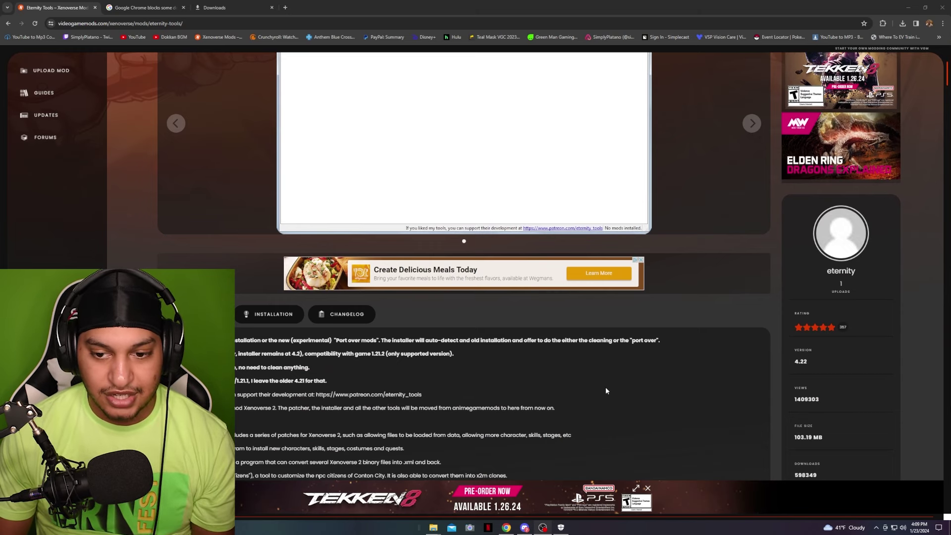
{"action": "scroll", "coordinate": [605, 387], "scroll_direction": "up", "scroll_amount": 2}
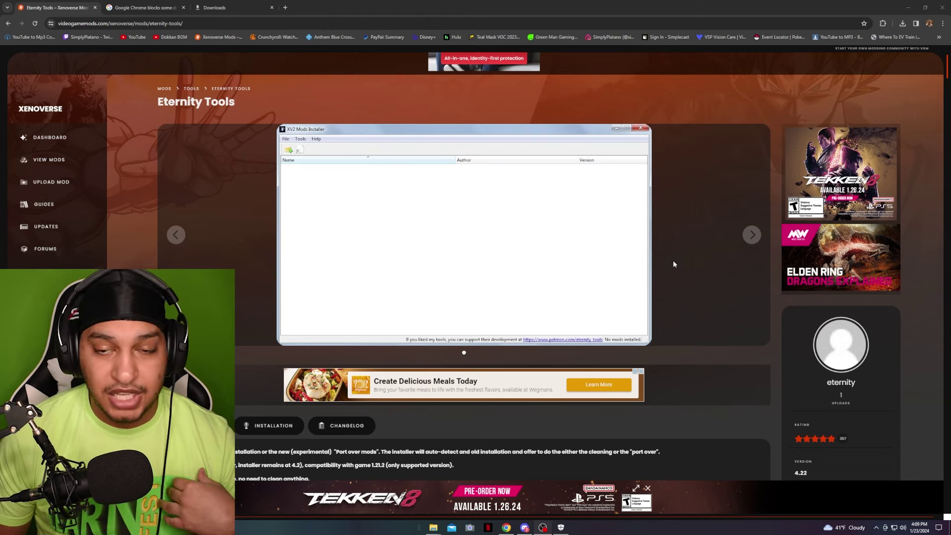
Check the recent downloads and the full downloads page for Eternity-Tools.zip, and return to the mod page
{"action": "left_click", "coordinate": [903, 23]}
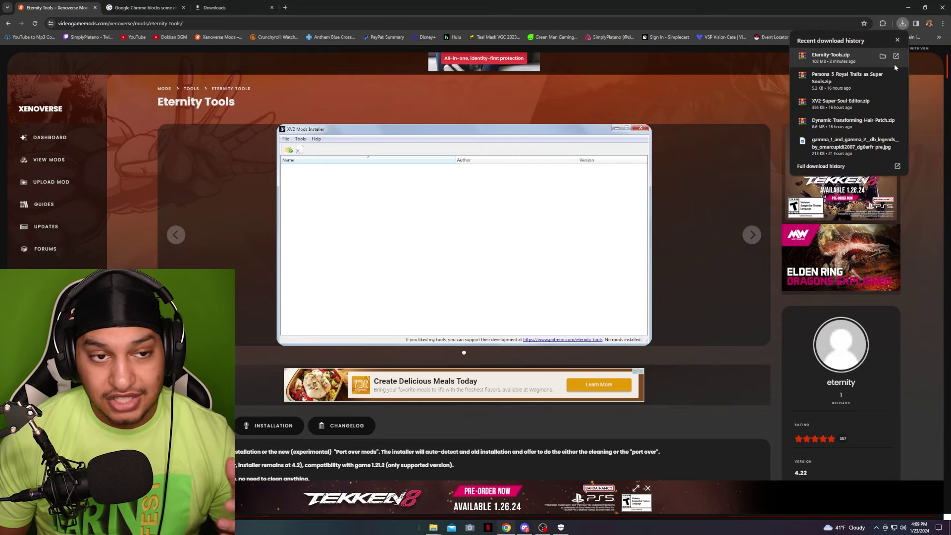
{"action": "key", "text": "ctrl+Tab"}
{"action": "key", "text": "ctrl+Tab"}
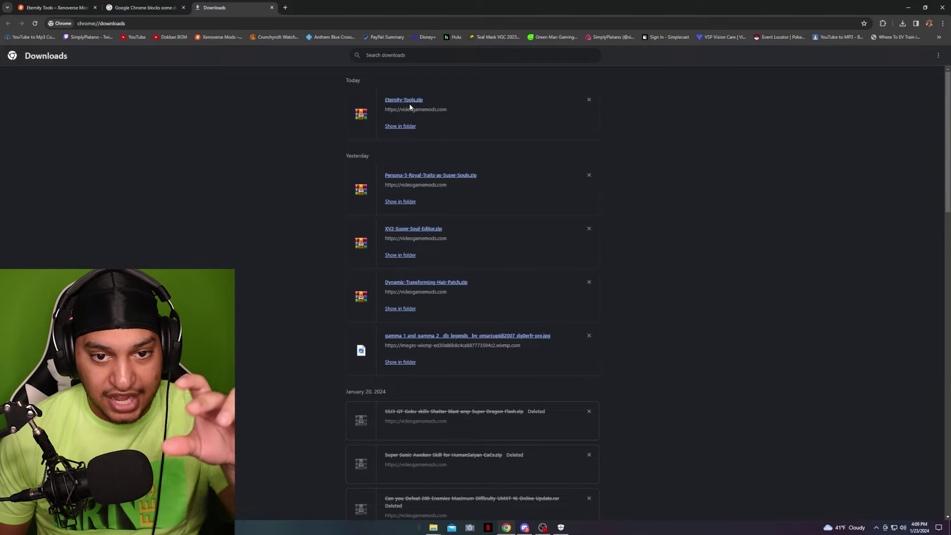
{"action": "key", "text": "ctrl+Tab"}
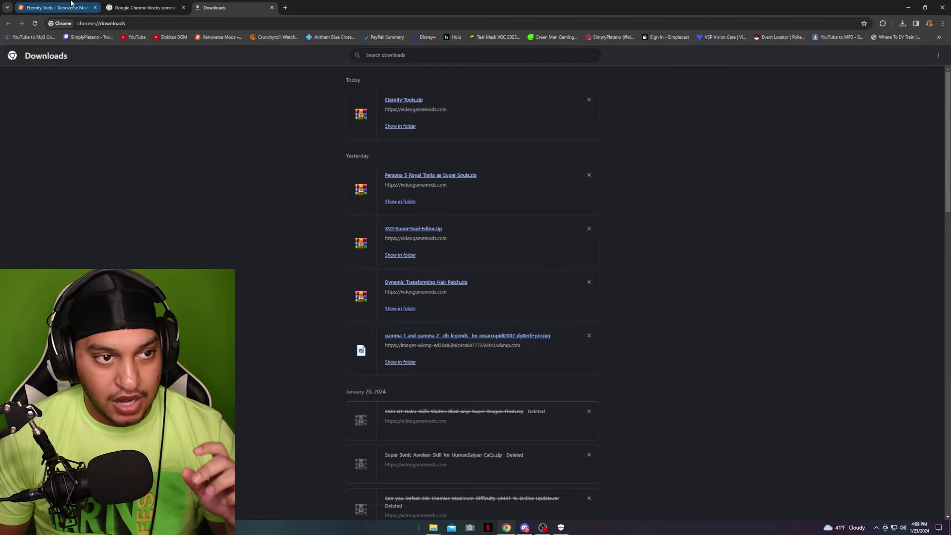
Download Eternity Tools as All files (ZIP), check the new download's details, and open the full download history
{"action": "scroll", "coordinate": [777, 337], "scroll_direction": "down", "scroll_amount": 6}
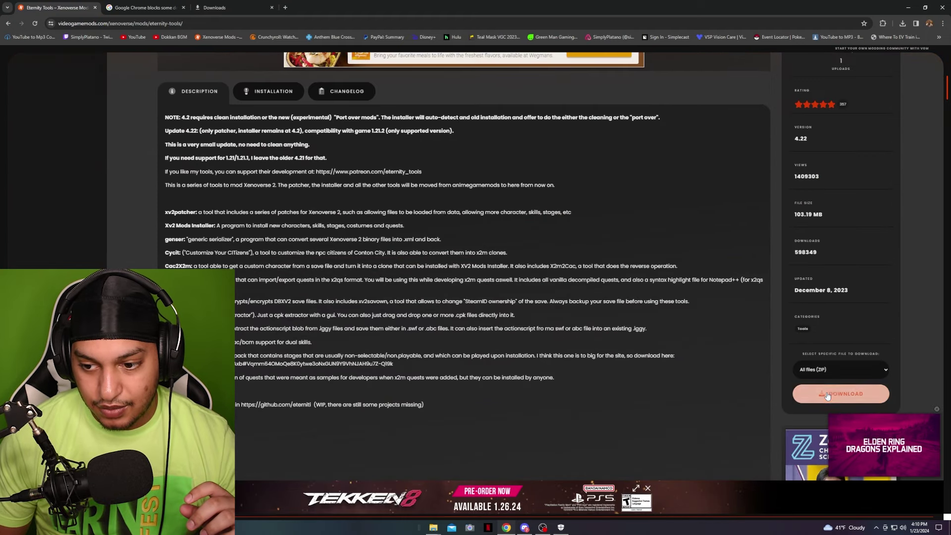
{"action": "left_click", "coordinate": [841, 394]}
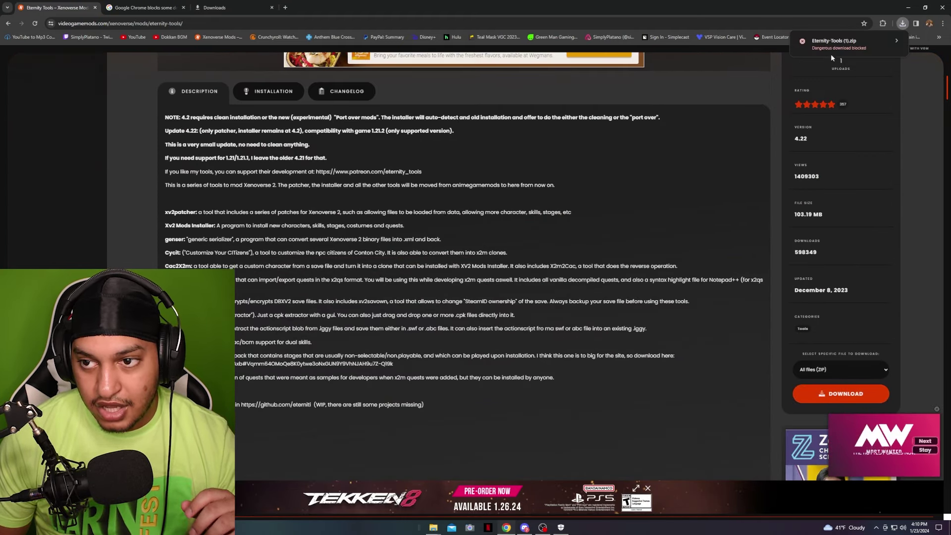
{"action": "left_click", "coordinate": [870, 43]}
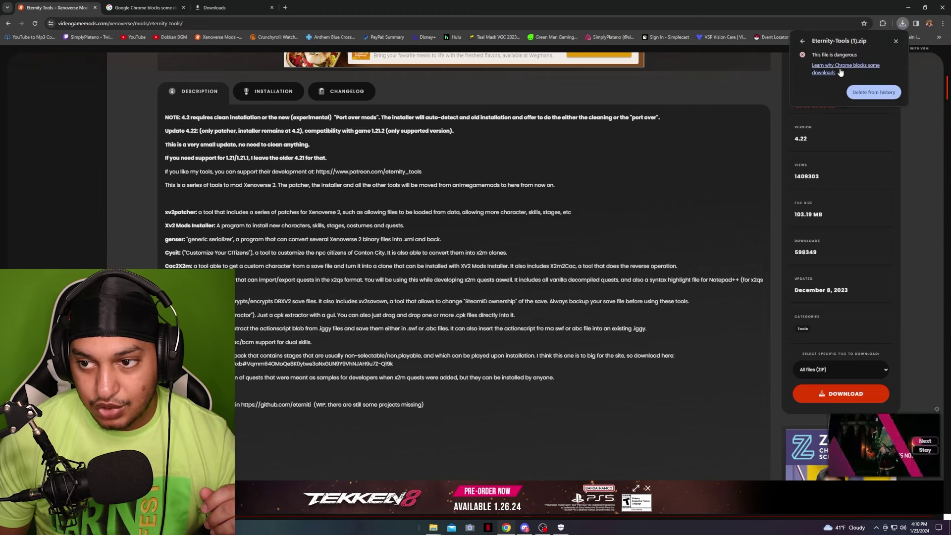
{"action": "left_click", "coordinate": [806, 41]}
{"action": "left_click", "coordinate": [903, 24]}
{"action": "left_click", "coordinate": [904, 23]}
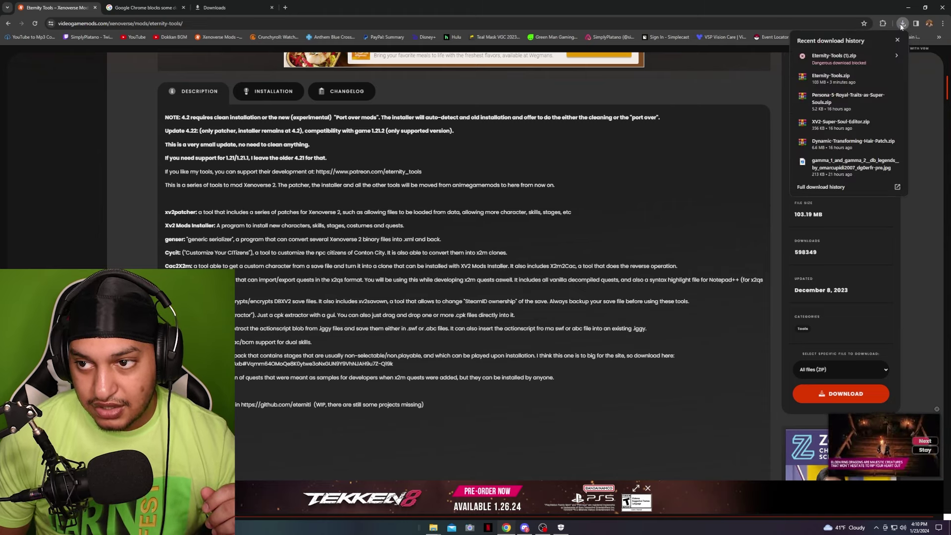
{"action": "left_click", "coordinate": [813, 187]}
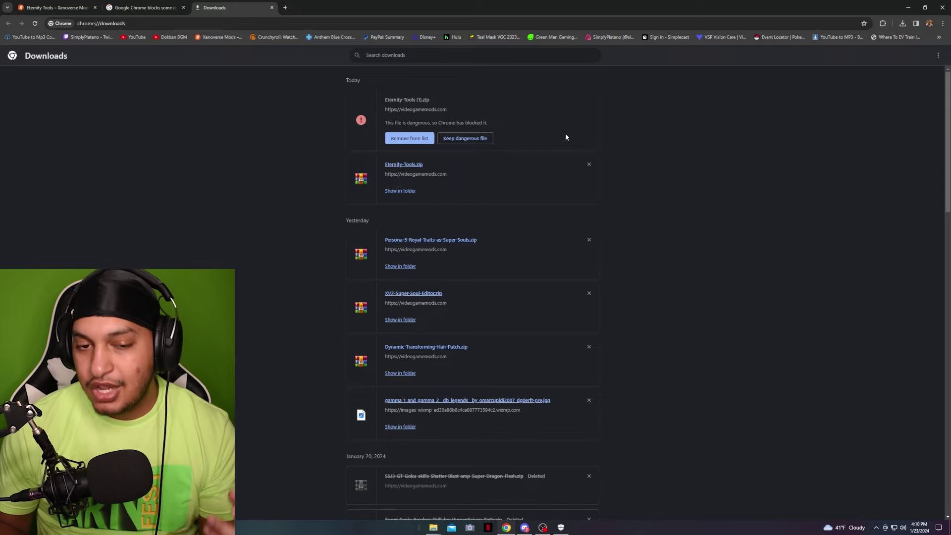
Switch to Windows Security, review the protection history, close it and return to the Eternity Tools page
{"action": "left_click", "coordinate": [561, 527]}
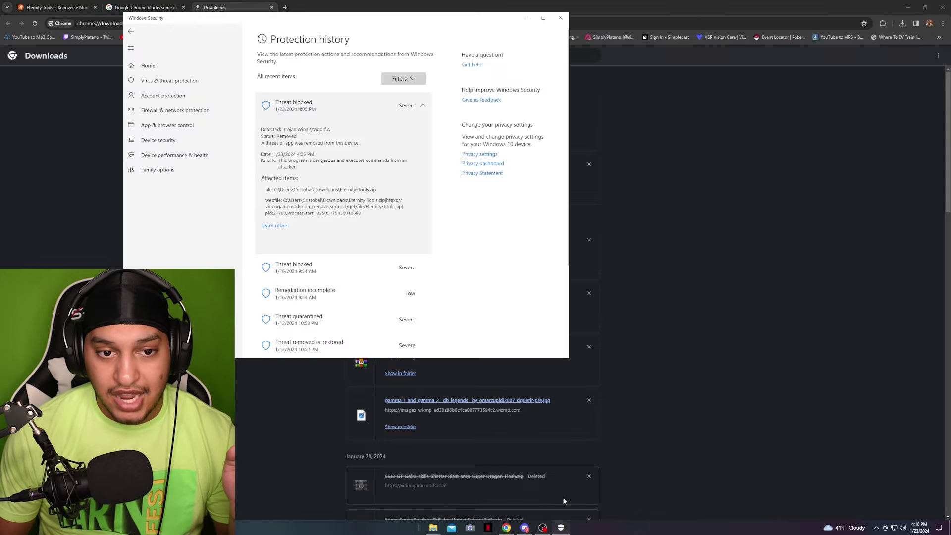
{"action": "left_click", "coordinate": [128, 32]}
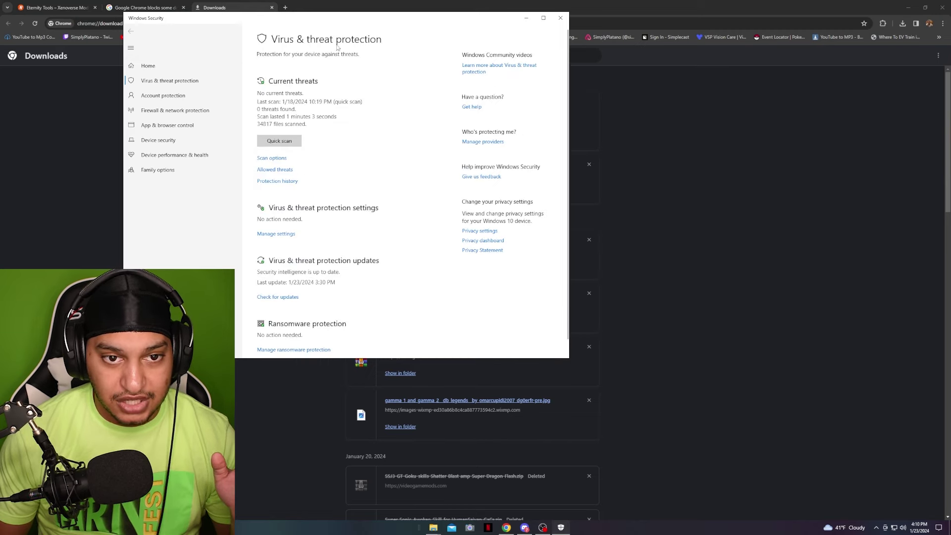
{"action": "left_click", "coordinate": [275, 182]}
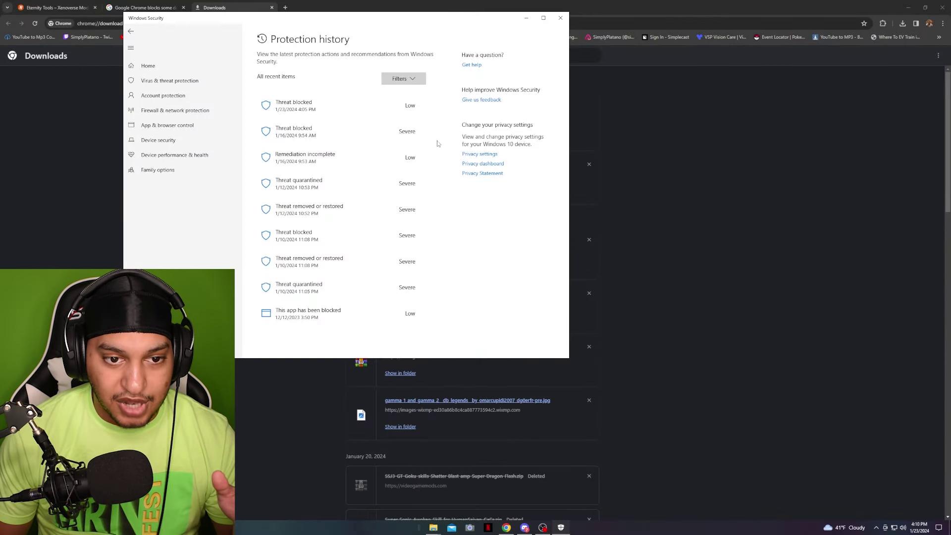
{"action": "left_click", "coordinate": [561, 18]}
{"action": "left_click", "coordinate": [54, 7]}
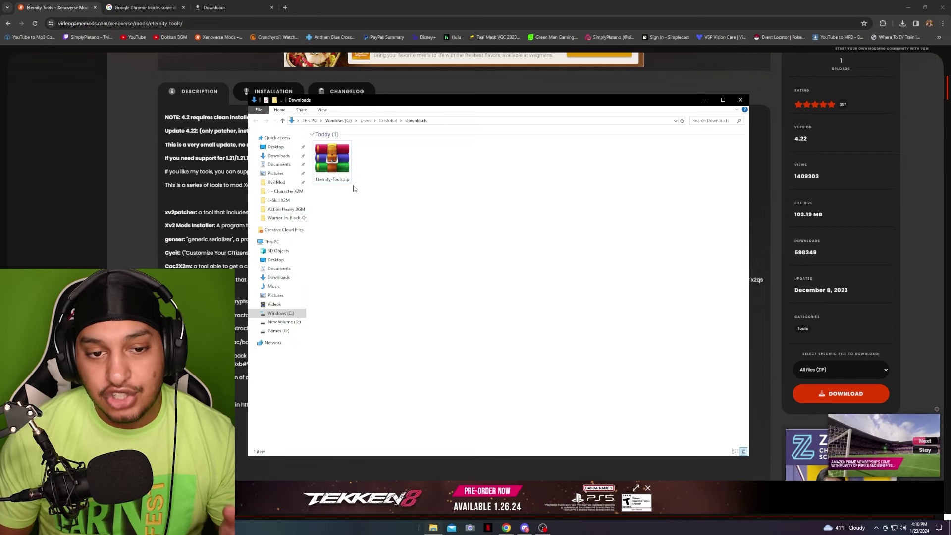
Switch to File Explorer, look through the Xv2 Mod and Desktop folders, and return to Downloads
{"action": "left_click", "coordinate": [119, 156]}
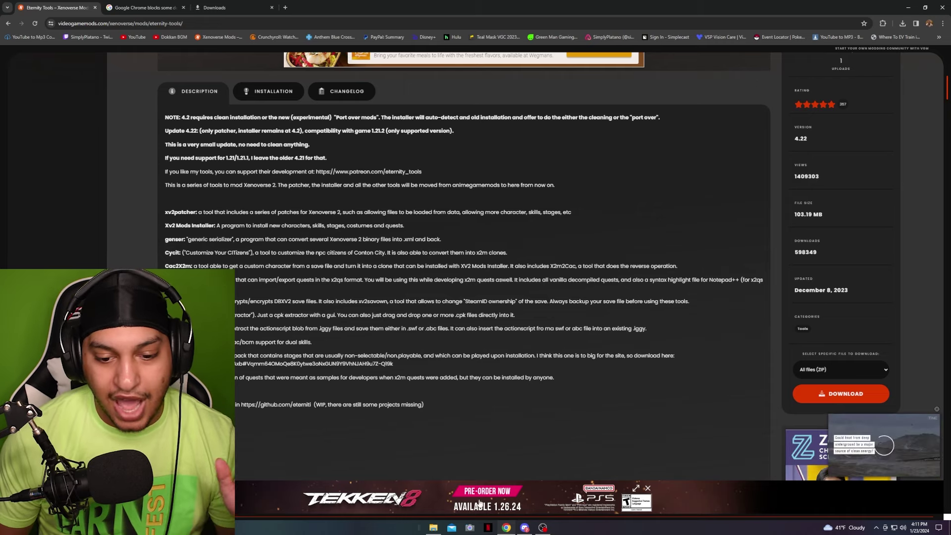
{"action": "left_click", "coordinate": [433, 528]}
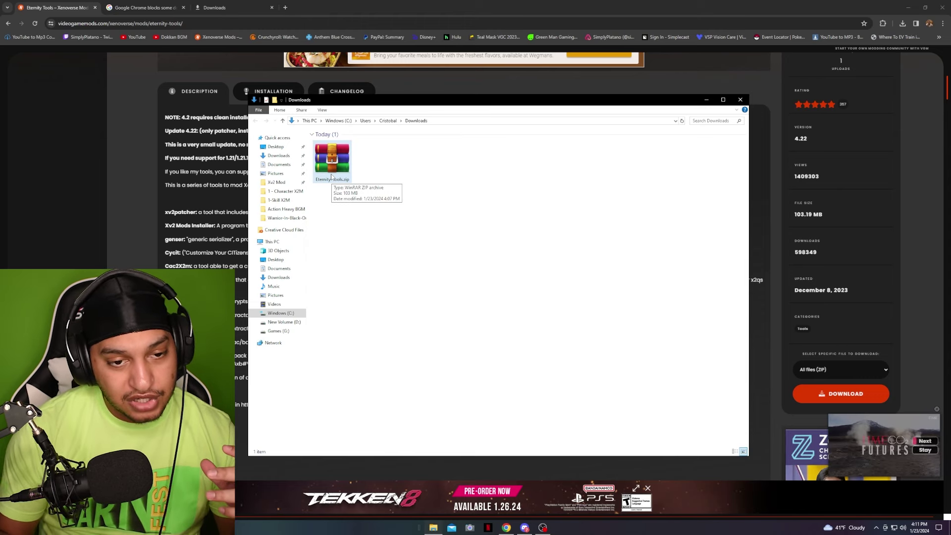
{"action": "left_click", "coordinate": [278, 182]}
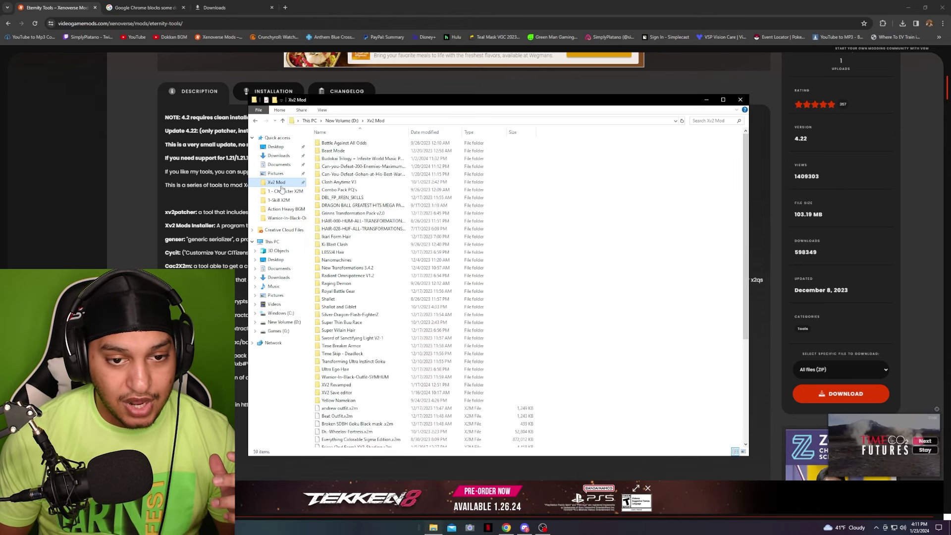
{"action": "scroll", "coordinate": [327, 228], "scroll_direction": "down", "scroll_amount": 2}
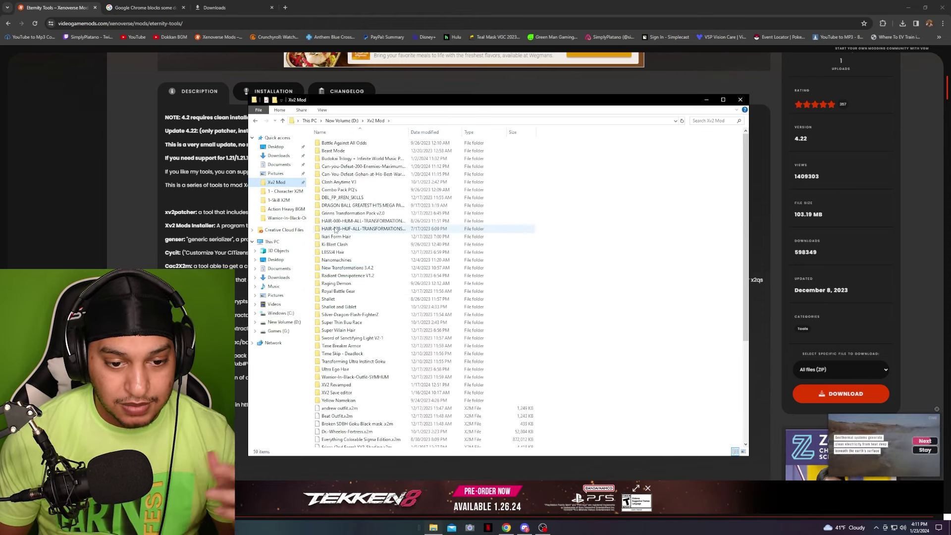
{"action": "left_click", "coordinate": [276, 147]}
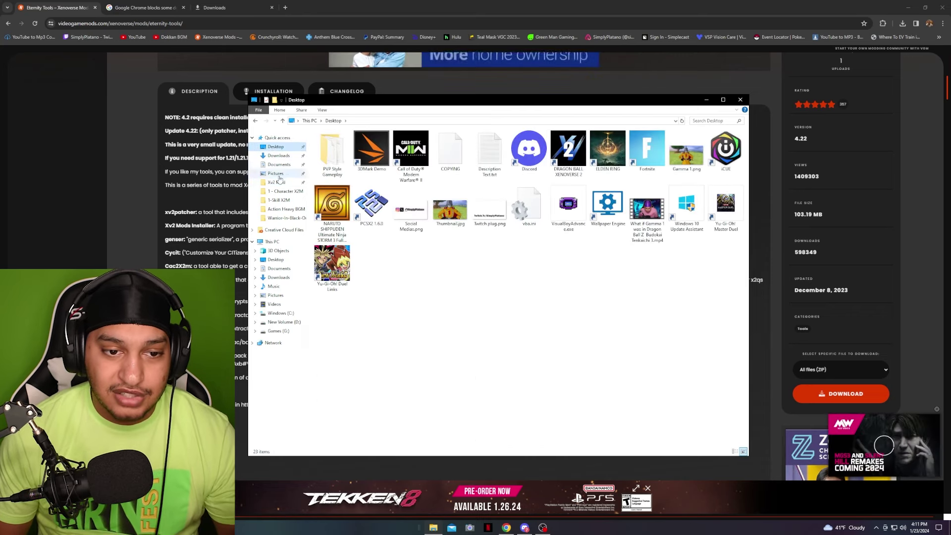
{"action": "left_click", "coordinate": [278, 156]}
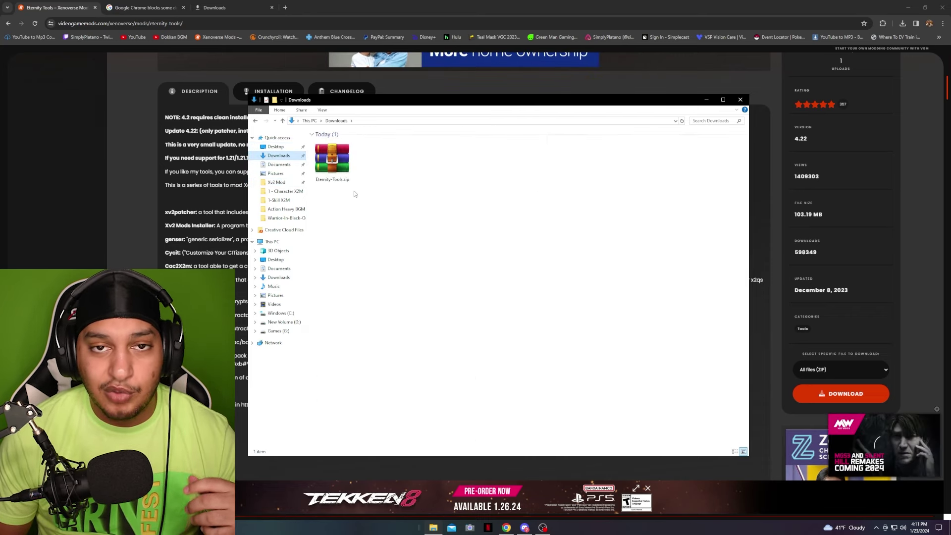
Open Eternity-Tools.zip from Downloads in WinRAR and open xv2patcher_4.22.rar inside it
{"action": "double_click", "coordinate": [330, 179]}
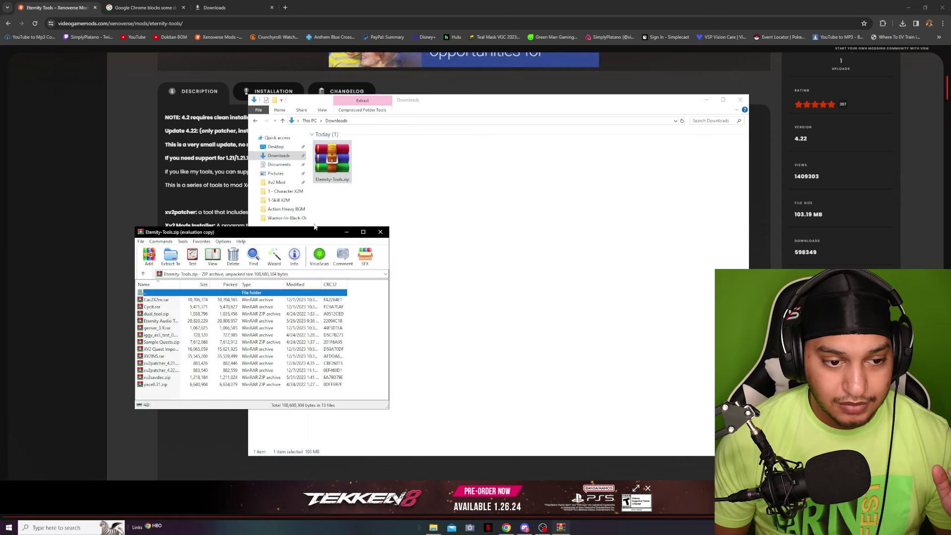
{"action": "left_click", "coordinate": [322, 312]}
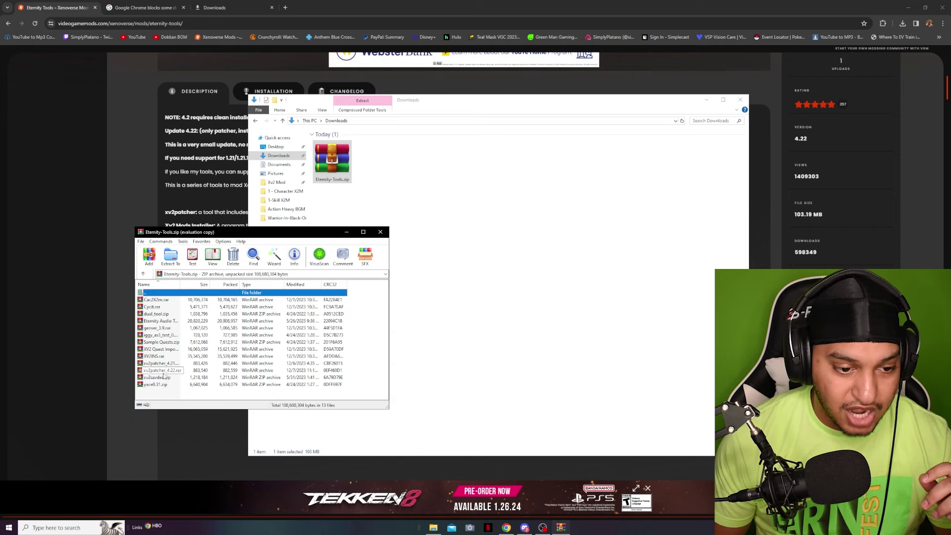
{"action": "double_click", "coordinate": [162, 373]}
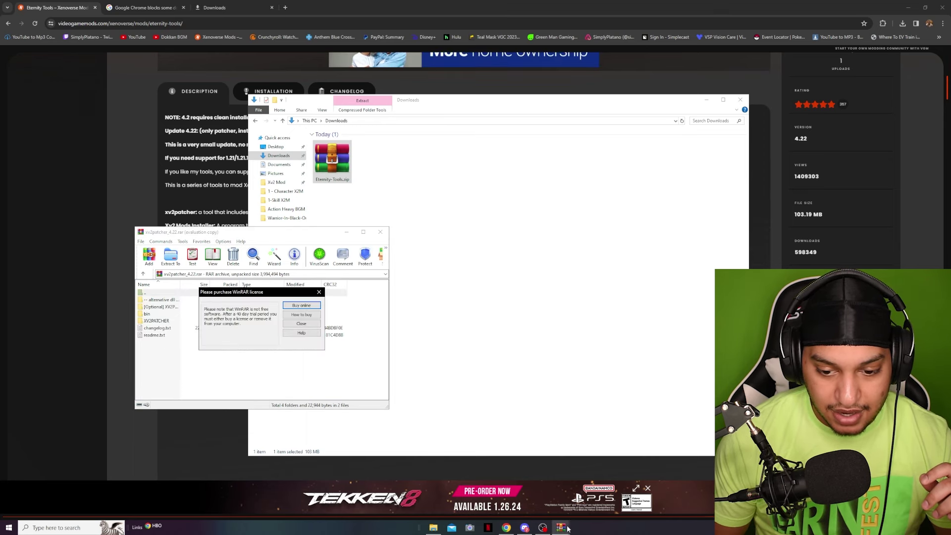
Return to the Eternity-Tools.zip archive and open XV2INS.rar from it, dismissing the licence reminder
{"action": "mouse_move", "coordinate": [561, 527]}
{"action": "left_click", "coordinate": [527, 497]}
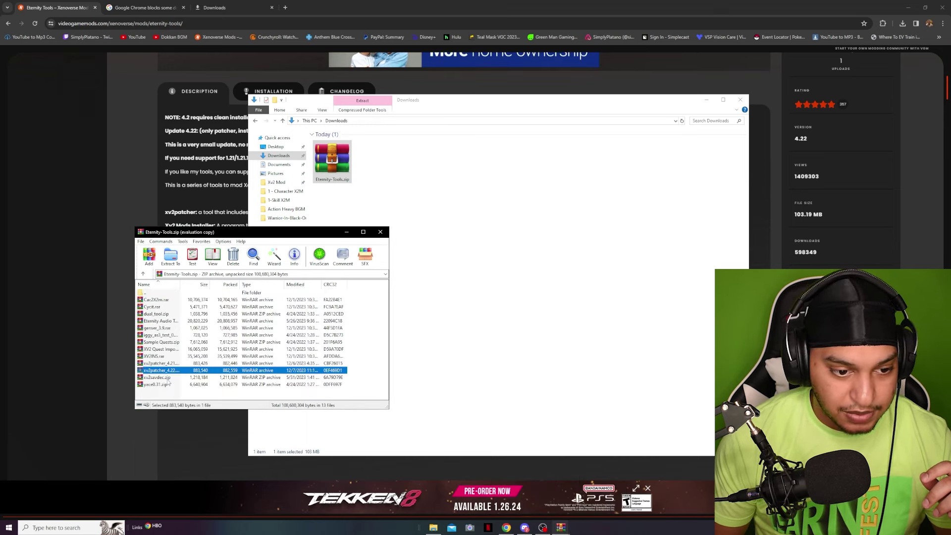
{"action": "double_click", "coordinate": [155, 356]}
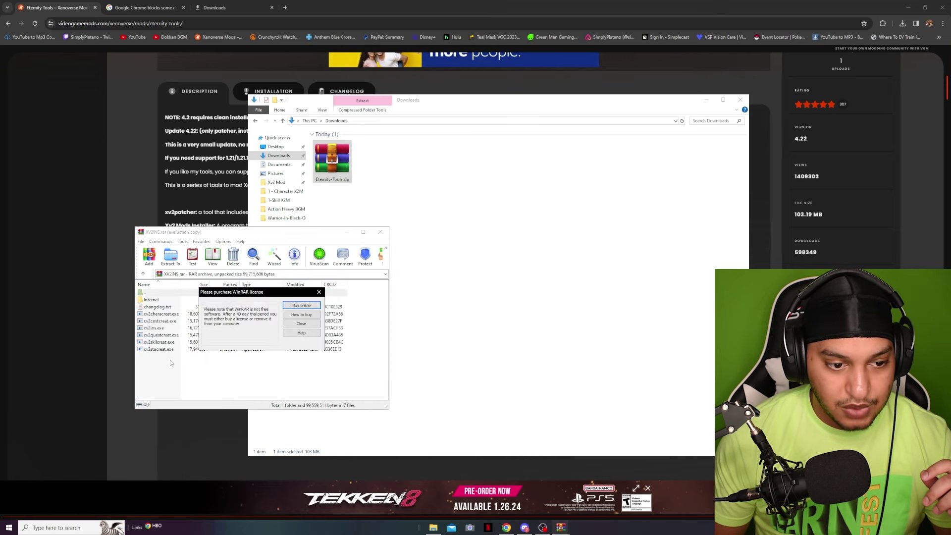
{"action": "key", "text": "Escape"}
Dismiss the licence reminder on the xv2patcher_4.22.rar window, and bring back Eternity-Tools.zip with XV2INS.rar deselected
{"action": "mouse_move", "coordinate": [561, 527]}
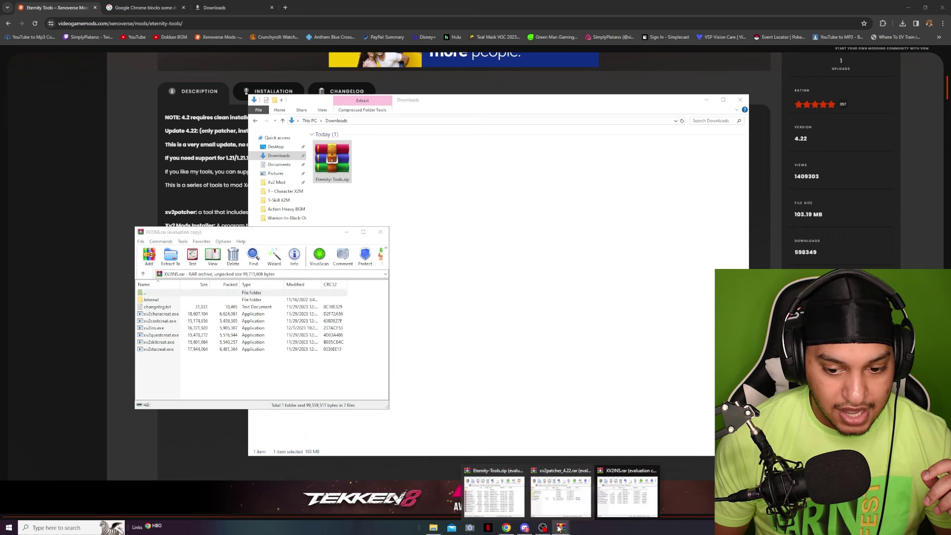
{"action": "left_click", "coordinate": [498, 469]}
{"action": "left_click", "coordinate": [300, 325]}
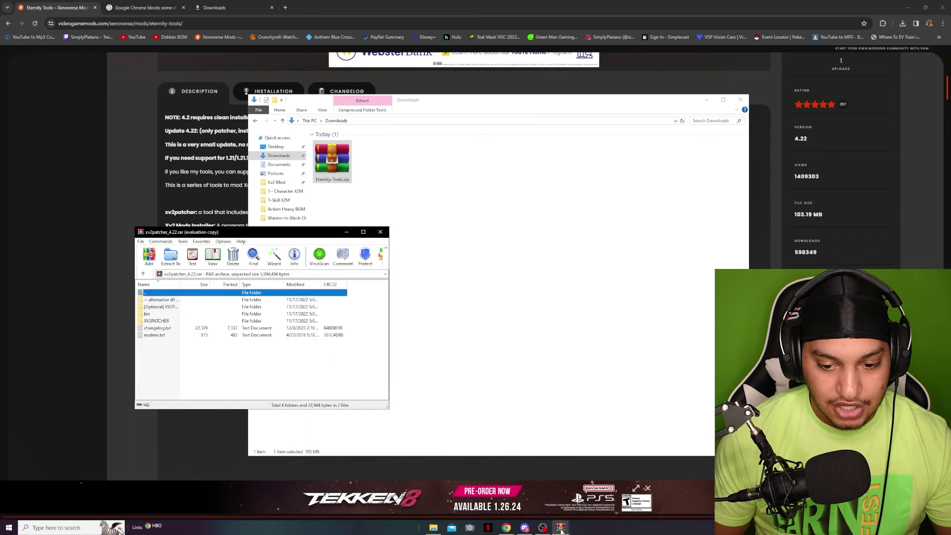
{"action": "mouse_move", "coordinate": [561, 527]}
{"action": "left_click", "coordinate": [502, 470]}
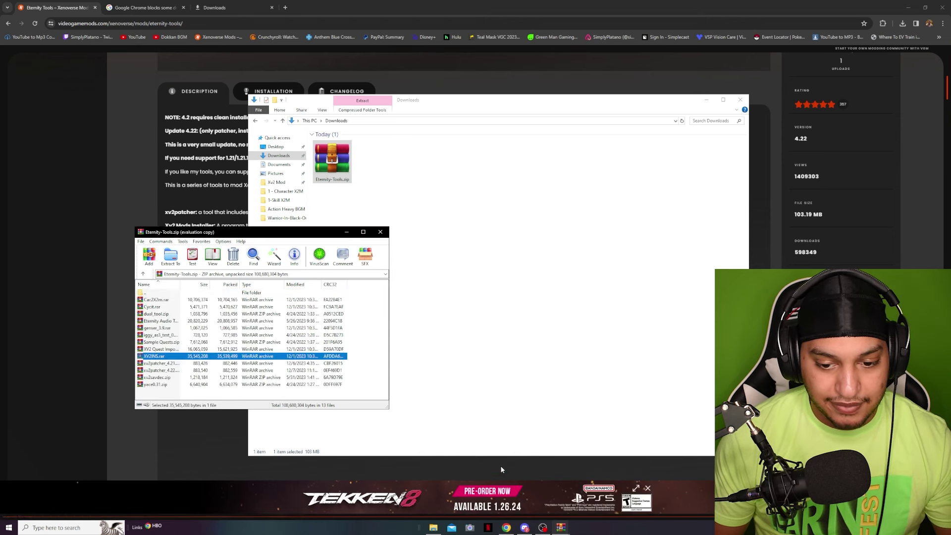
{"action": "left_click", "coordinate": [173, 355], "text": "ctrl"}
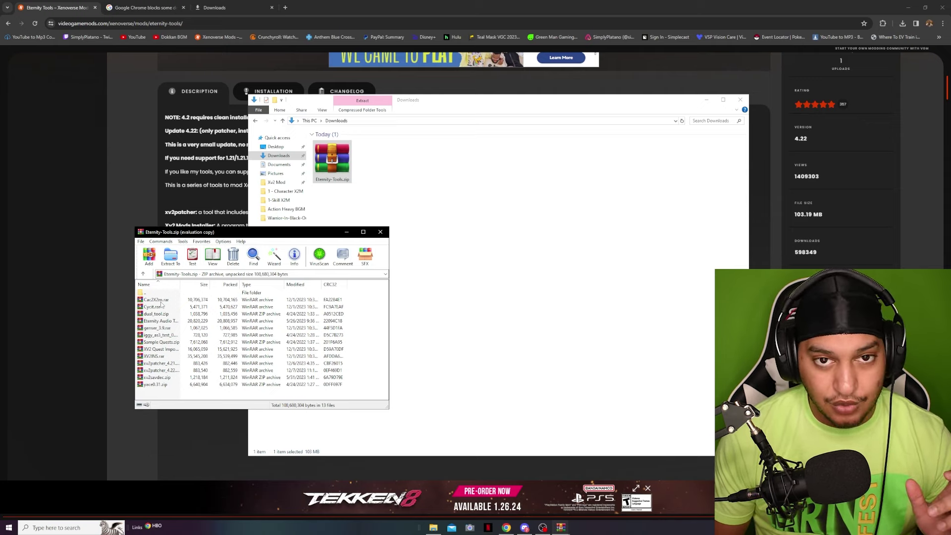
Open xv2patcher_4.22.rar from Eternity-Tools.zip, and minimise the Downloads folder and the browser to reveal the desktop
{"action": "double_click", "coordinate": [160, 370]}
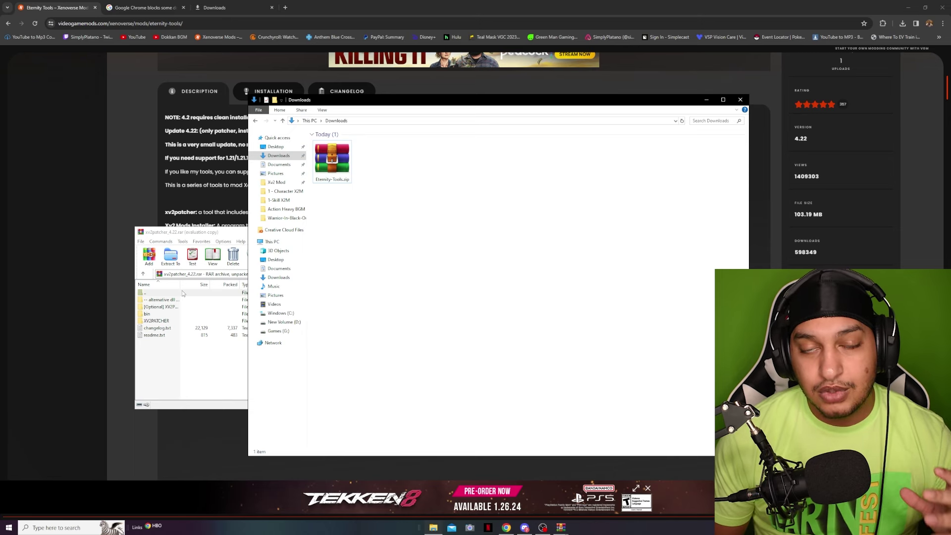
{"action": "left_click", "coordinate": [711, 100]}
{"action": "left_click", "coordinate": [908, 8]}
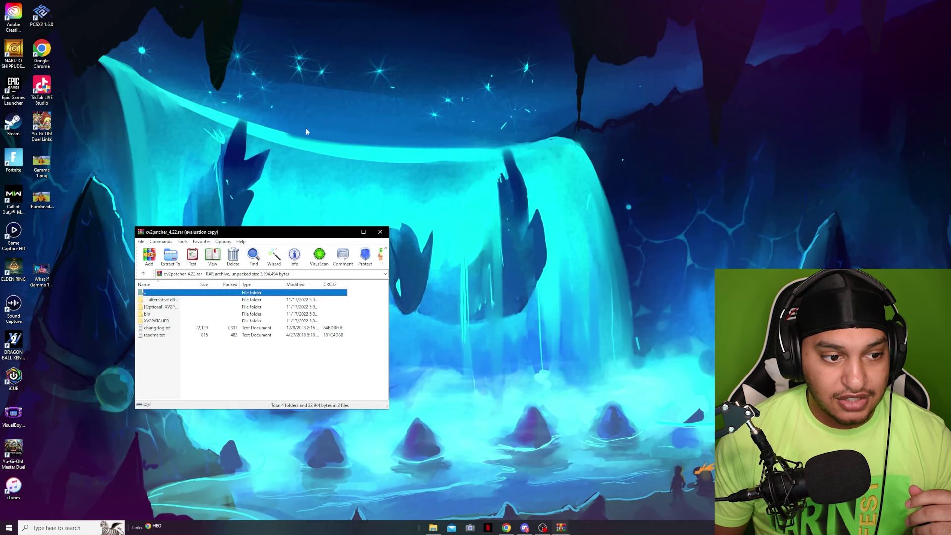
Launch Steam and open the DRAGON BALL XENOVERSE 2 page in the game library
{"action": "double_click", "coordinate": [14, 123]}
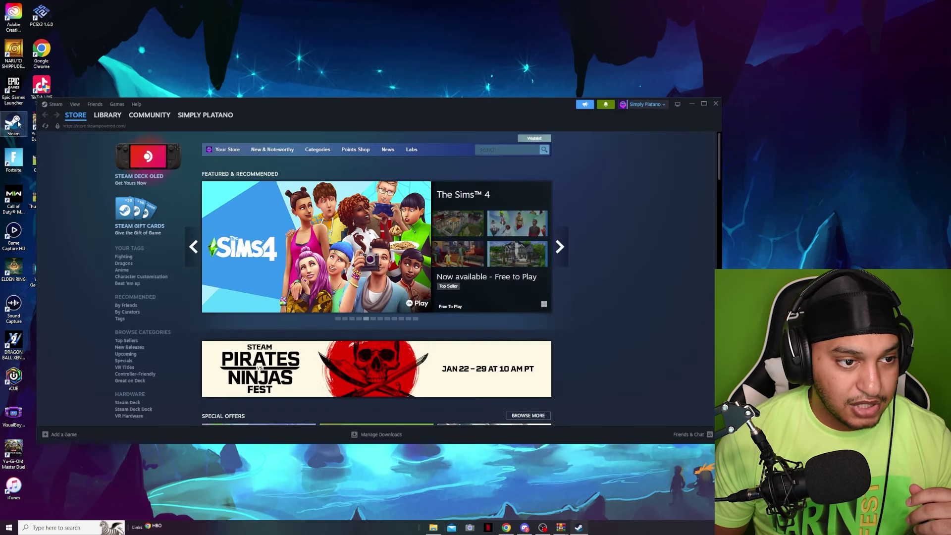
{"action": "left_click", "coordinate": [105, 117]}
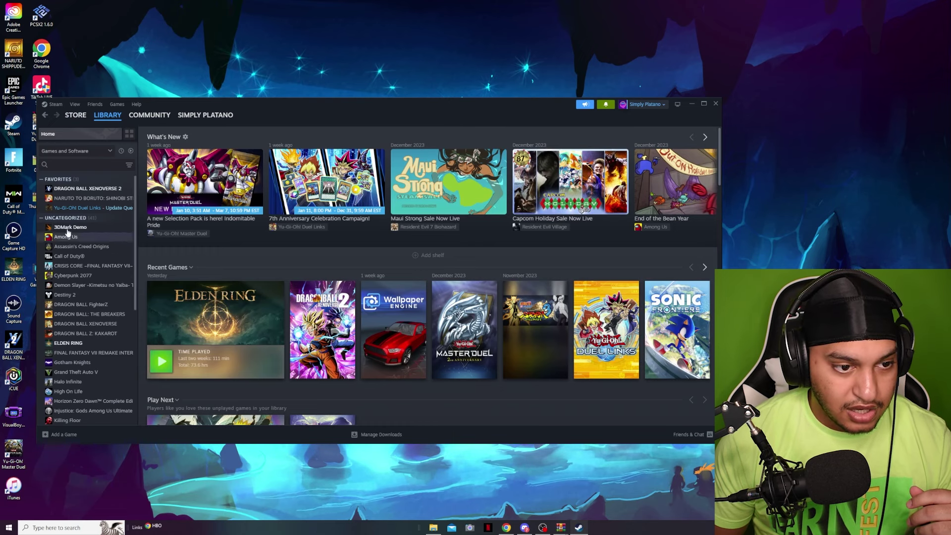
{"action": "left_click", "coordinate": [77, 191]}
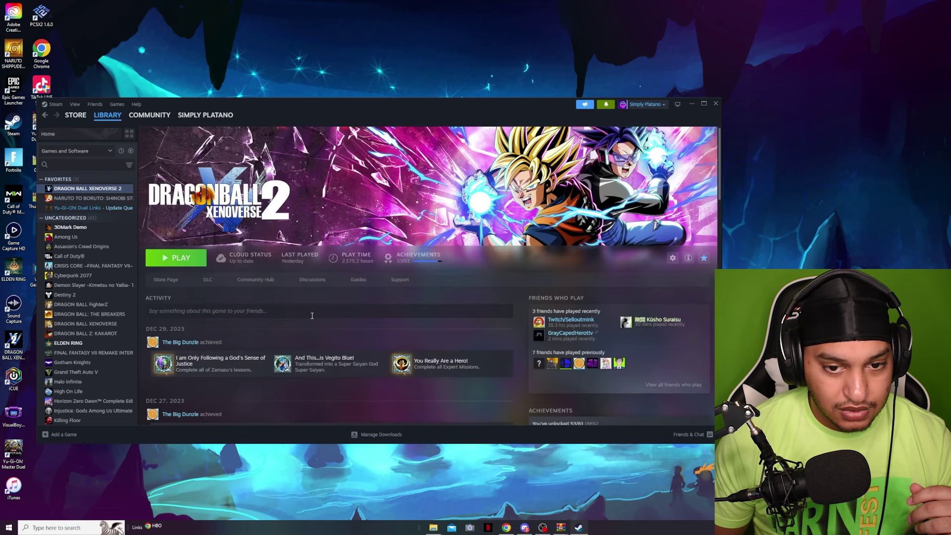
{"action": "scroll", "coordinate": [498, 284], "scroll_direction": "down", "scroll_amount": 2}
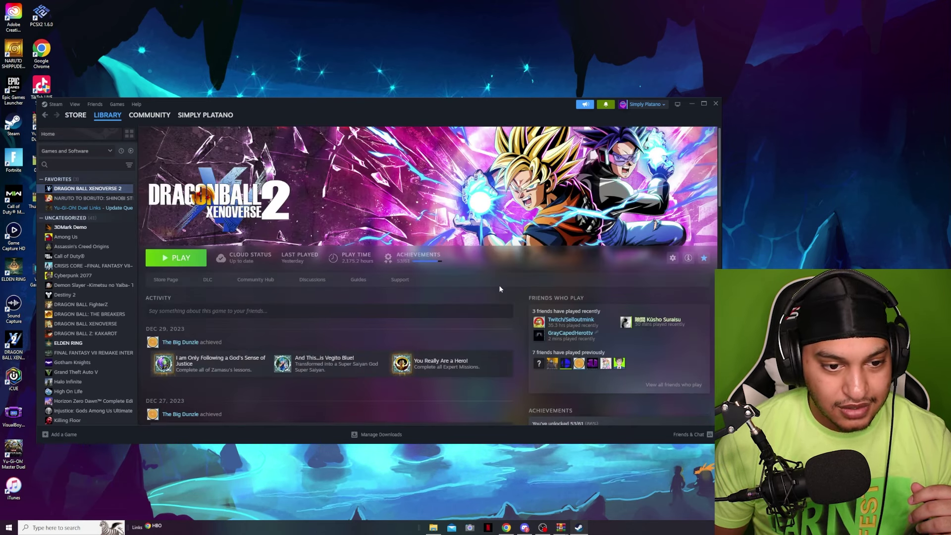
{"action": "scroll", "coordinate": [499, 287], "scroll_direction": "down", "scroll_amount": 1}
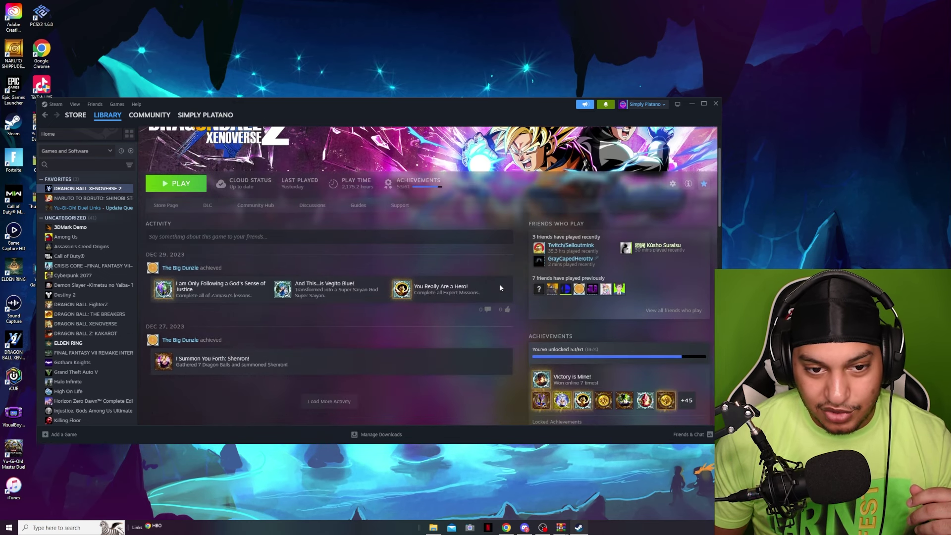
{"action": "scroll", "coordinate": [499, 287], "scroll_direction": "down", "scroll_amount": 2}
{"action": "scroll", "coordinate": [499, 287], "scroll_direction": "up", "scroll_amount": 5}
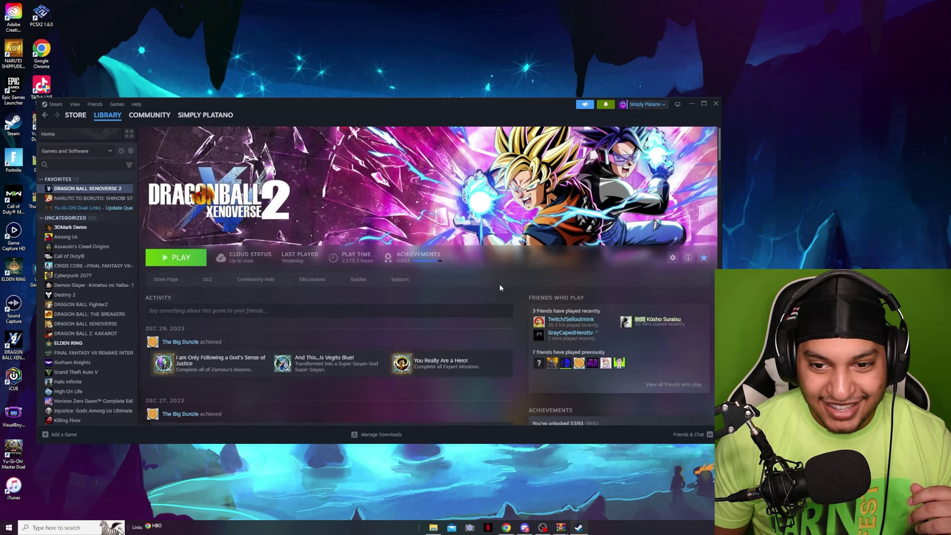
{"action": "left_click", "coordinate": [672, 258]}
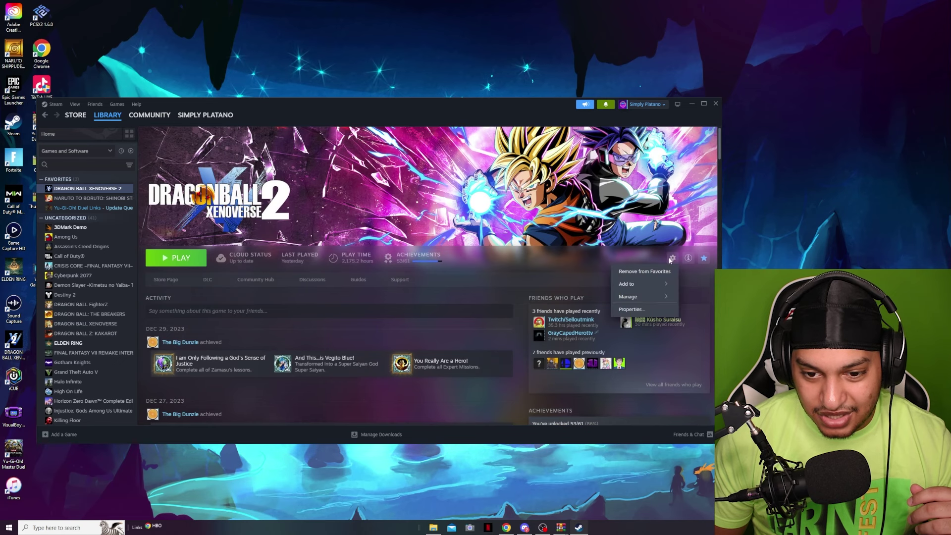
{"action": "mouse_move", "coordinate": [648, 286]}
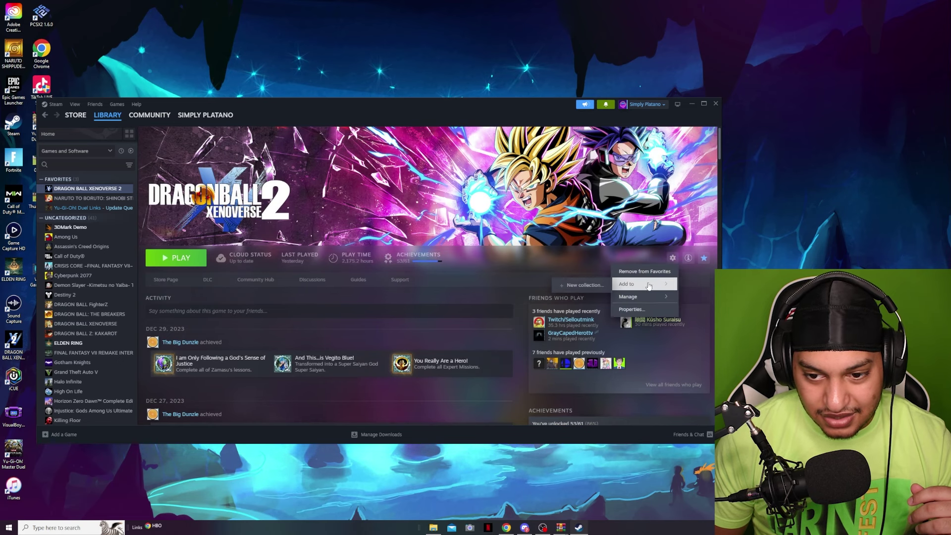
{"action": "left_click", "coordinate": [643, 310]}
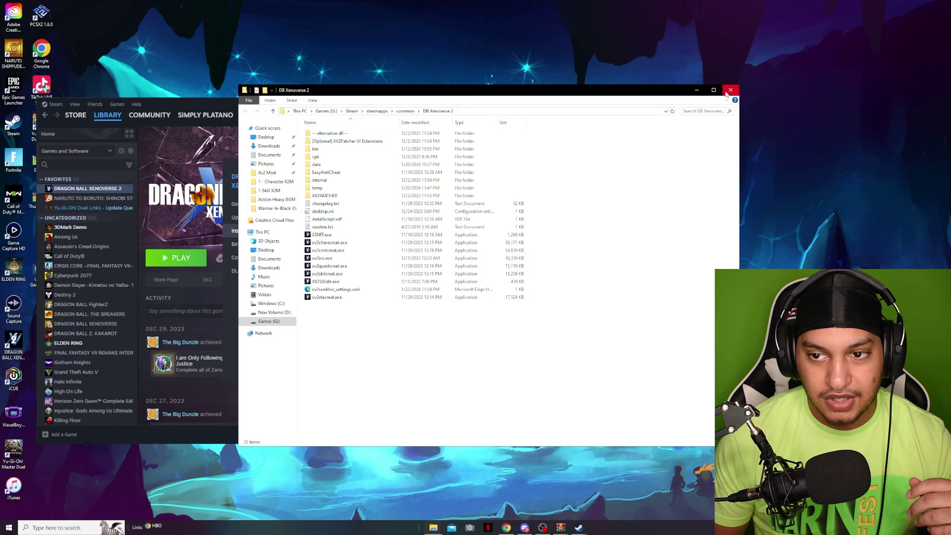
{"action": "left_click", "coordinate": [731, 90]}
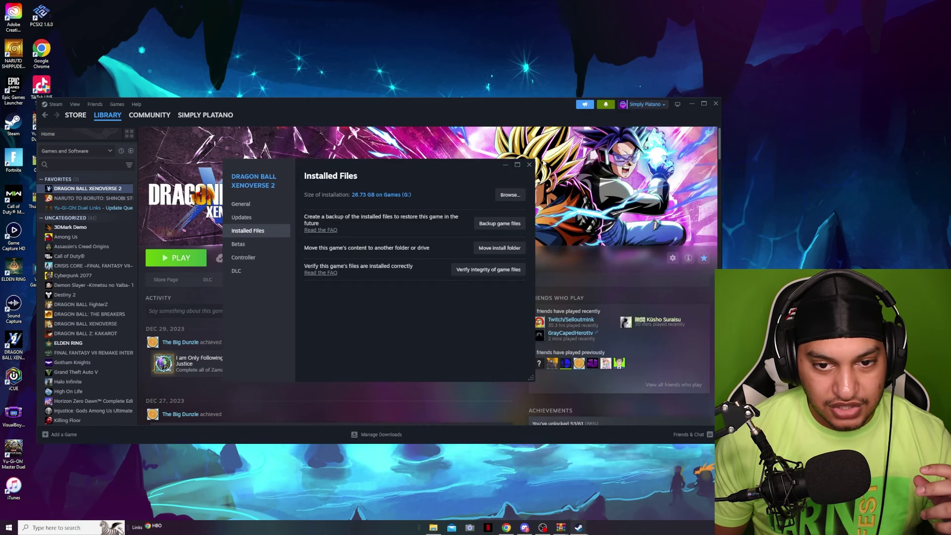
{"action": "left_click", "coordinate": [530, 165]}
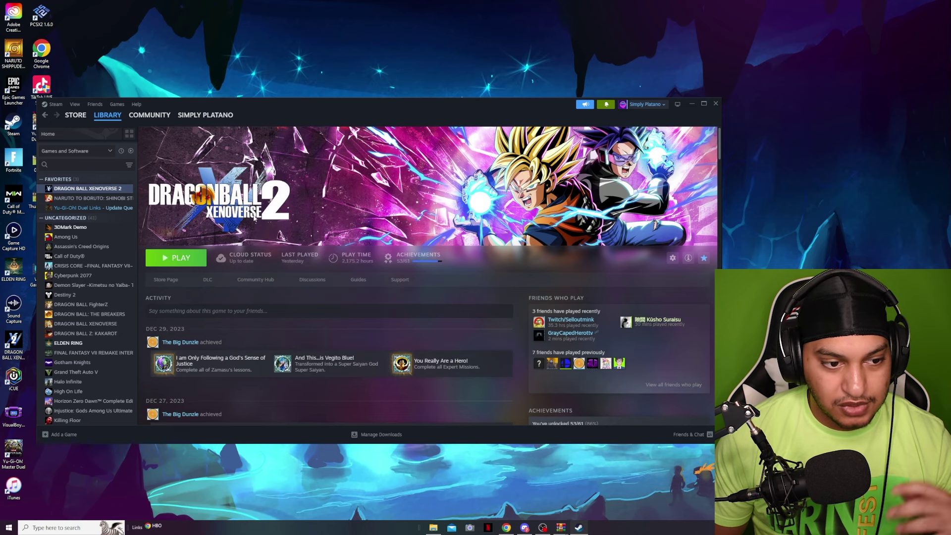
Open the DB Xenoverse 2 installation folder from the game's installed files properties in Steam
{"action": "left_click", "coordinate": [673, 259]}
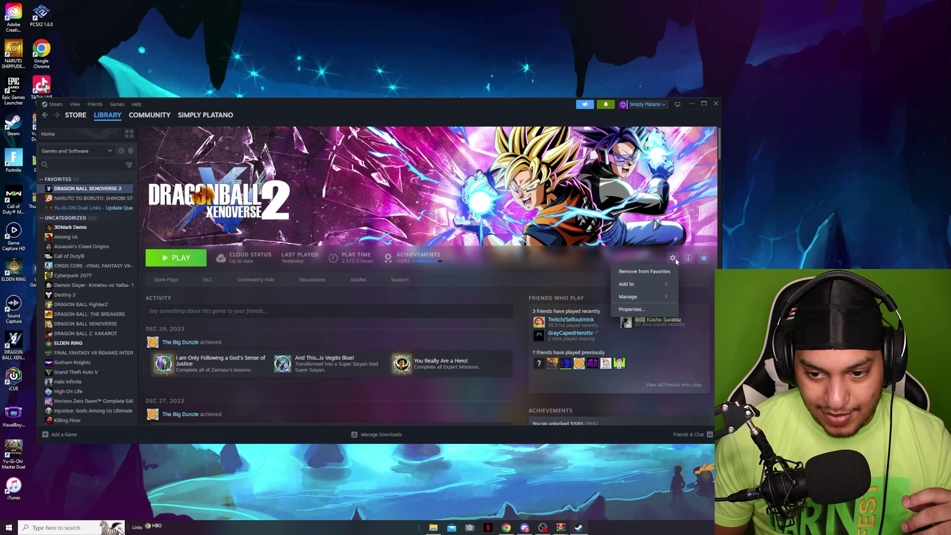
{"action": "left_click", "coordinate": [639, 303]}
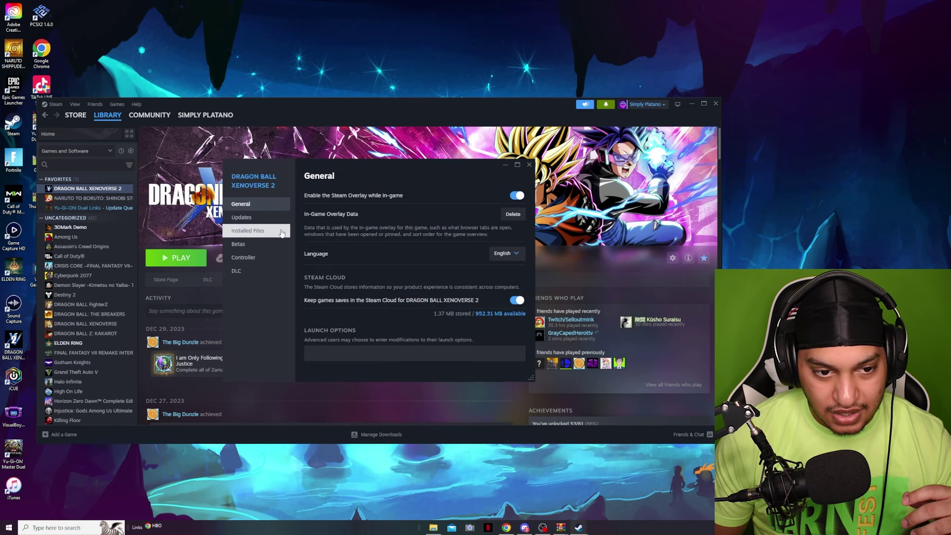
{"action": "left_click", "coordinate": [254, 231]}
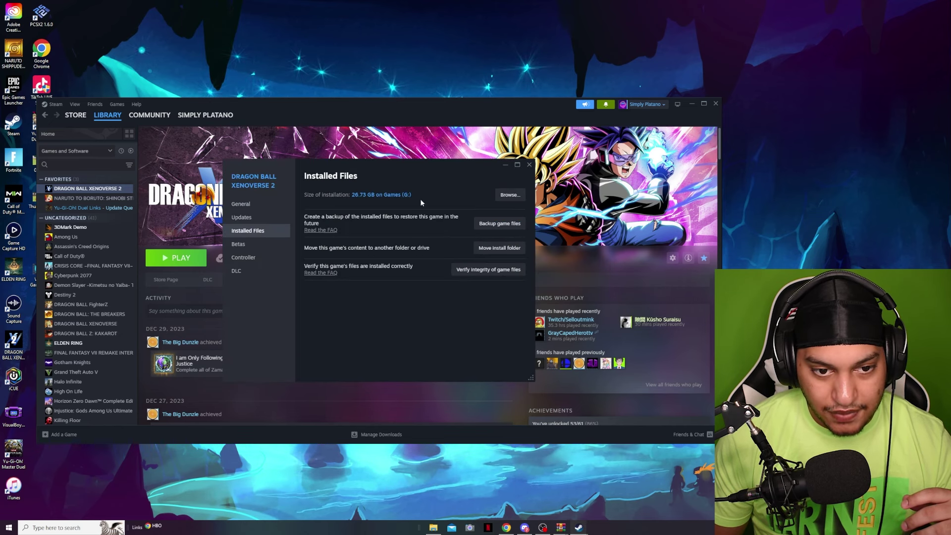
{"action": "left_click", "coordinate": [507, 196]}
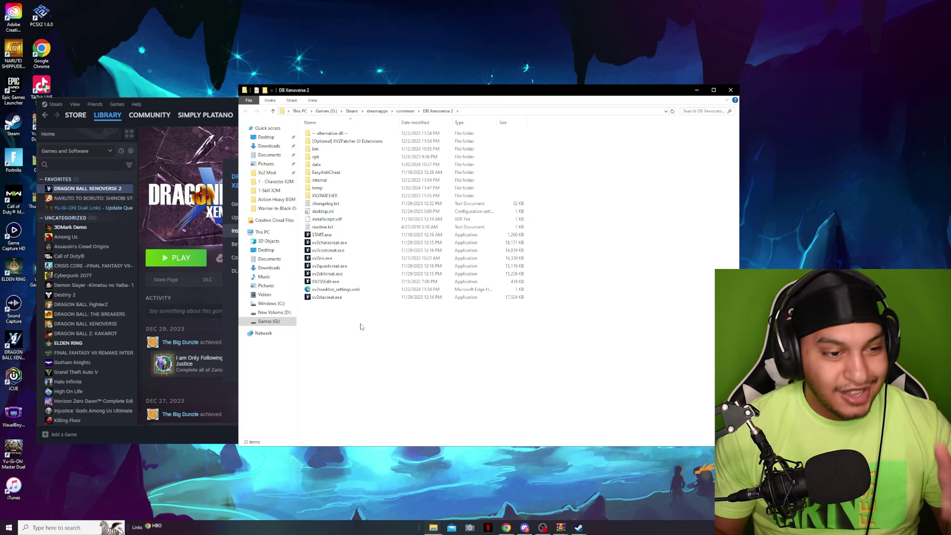
Select all folders and files in xv2patcher_4.22.rar, and bring up the XV2INS.rar window
{"action": "left_click", "coordinate": [565, 530]}
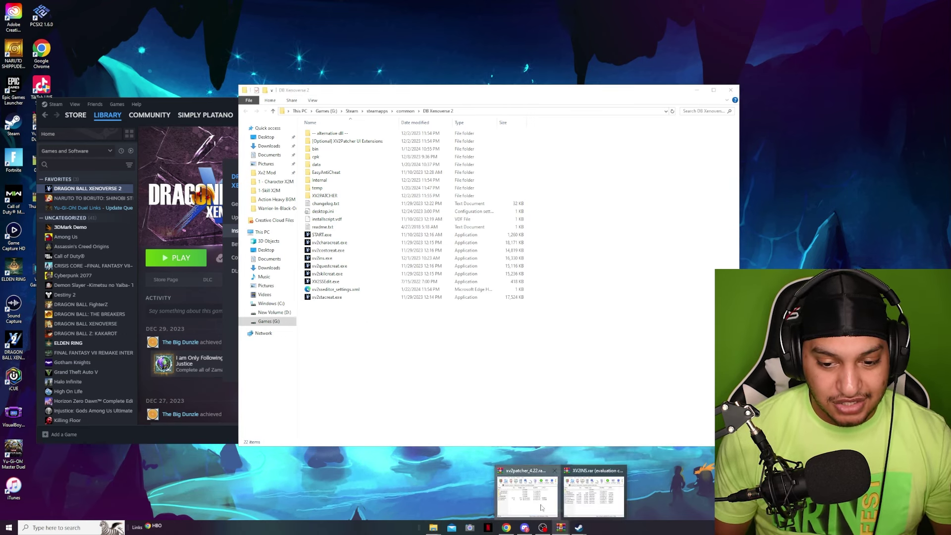
{"action": "left_click", "coordinate": [542, 507]}
{"action": "left_click_drag", "start_coordinate": [172, 357], "coordinate": [157, 300]}
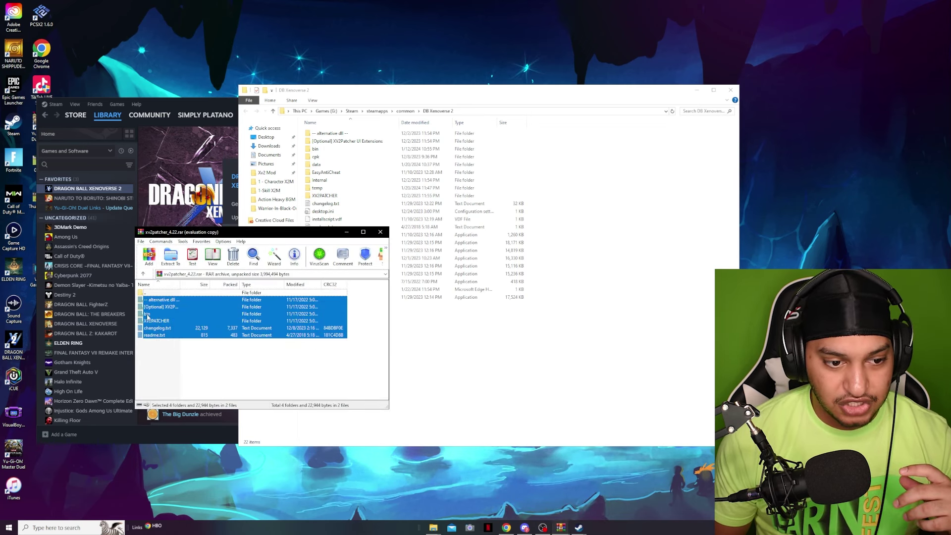
{"action": "left_click_drag", "start_coordinate": [157, 301], "coordinate": [594, 493]}
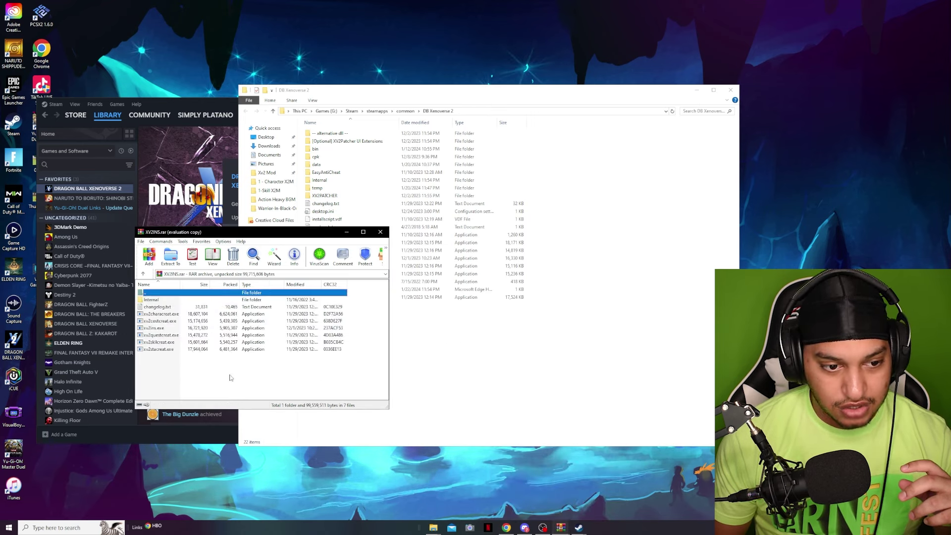
Select everything in XV2INS.rar for the DB Xenoverse 2 folder, and clear the selections in both archives
{"action": "left_click_drag", "start_coordinate": [224, 374], "coordinate": [159, 317]}
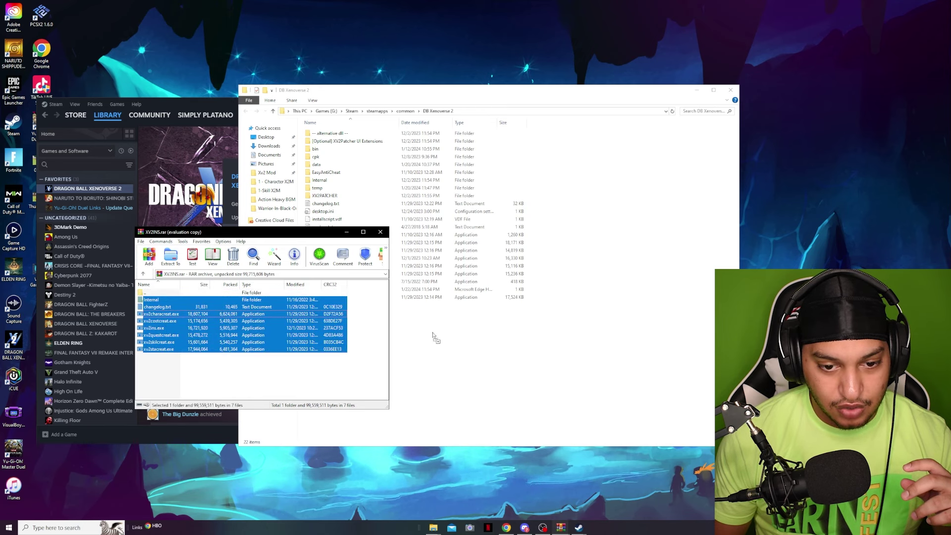
{"action": "left_click", "coordinate": [320, 389]}
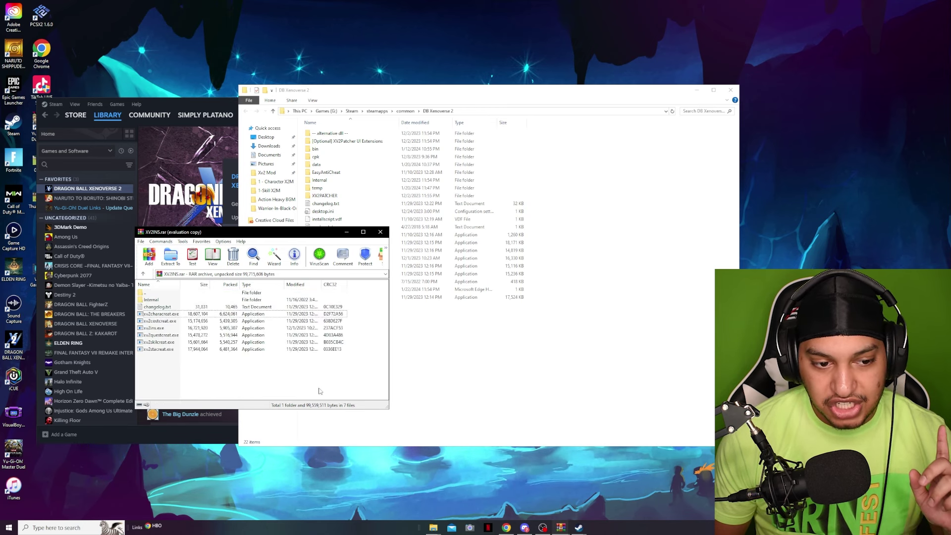
{"action": "mouse_move", "coordinate": [560, 526]}
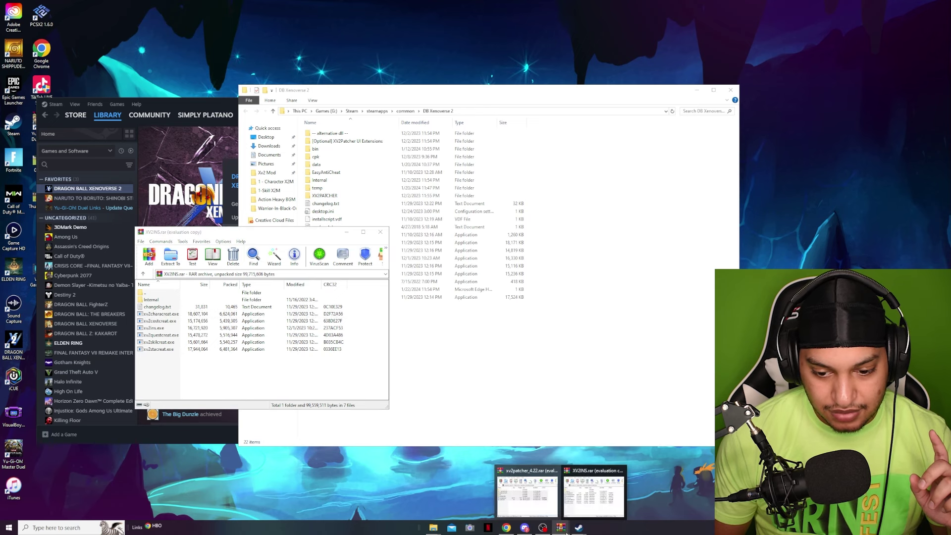
{"action": "left_click", "coordinate": [537, 499]}
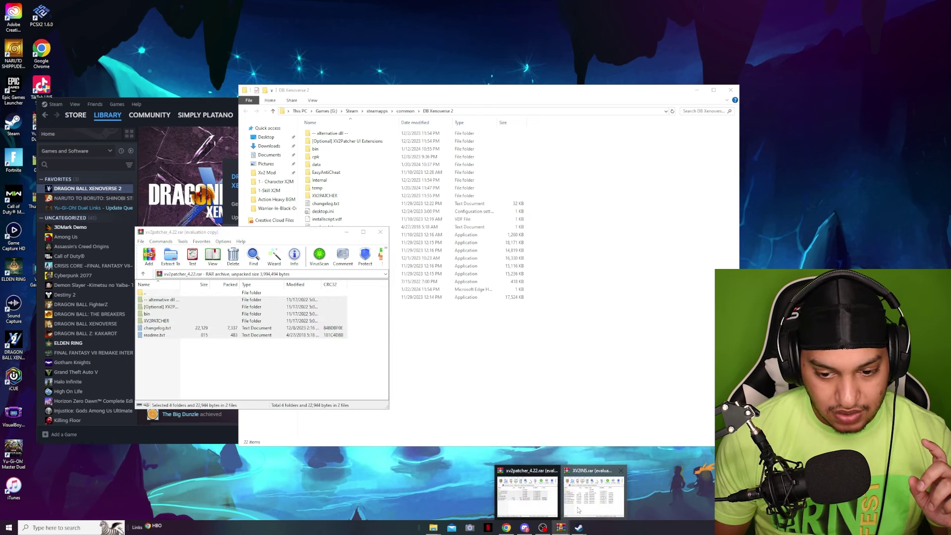
{"action": "left_click", "coordinate": [227, 337]}
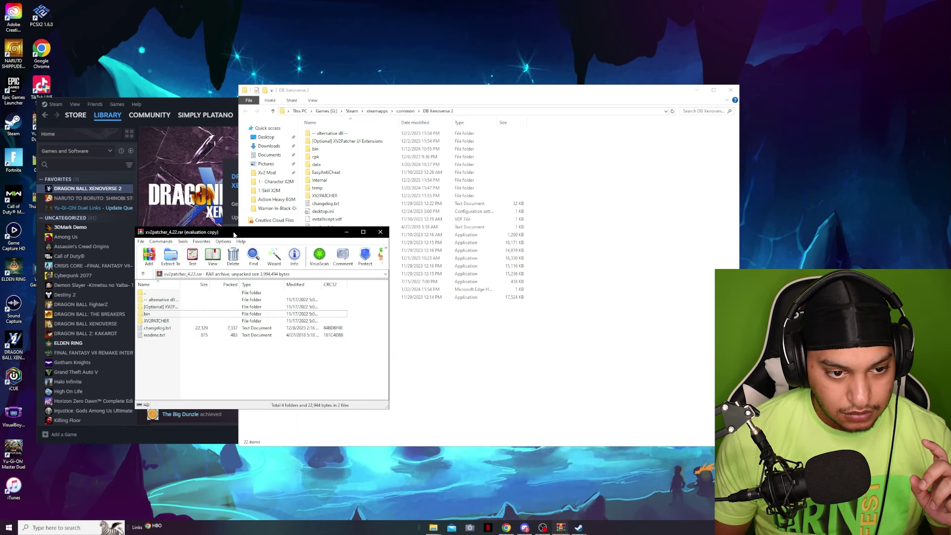
Close the xv2patcher_4.22.rar and XV2INS.rar windows, and launch xv2ins.exe from the DB Xenoverse 2 folder
{"action": "left_click_drag", "start_coordinate": [234, 235], "coordinate": [388, 236]}
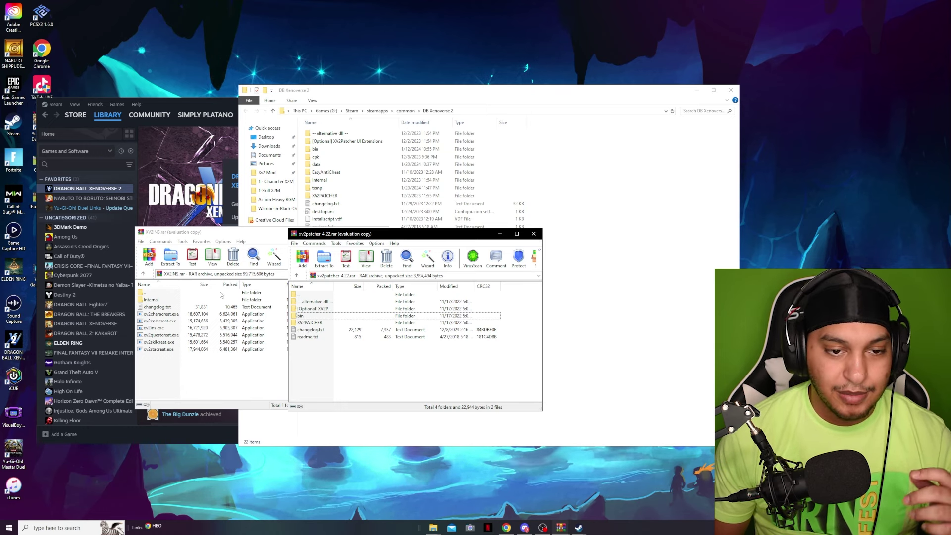
{"action": "left_click", "coordinate": [534, 233]}
{"action": "left_click", "coordinate": [380, 233]}
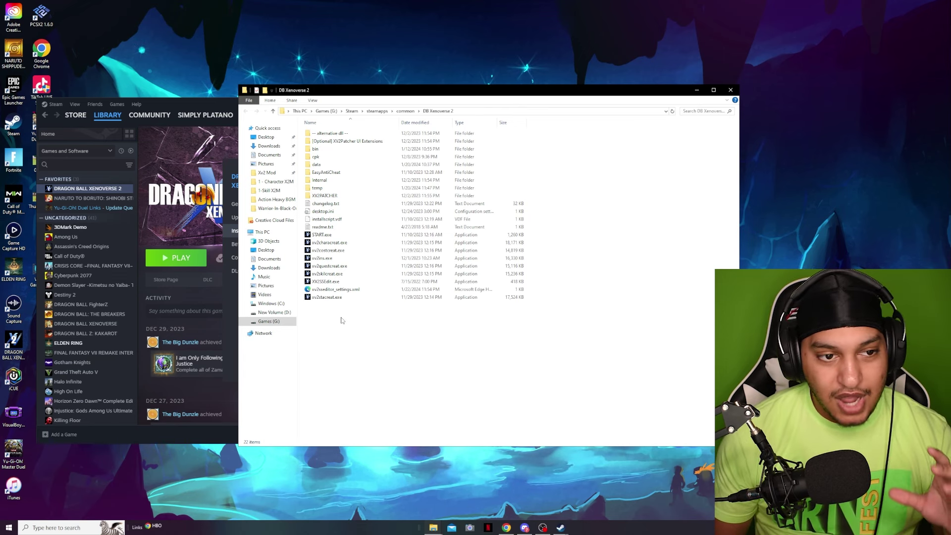
{"action": "double_click", "coordinate": [330, 260]}
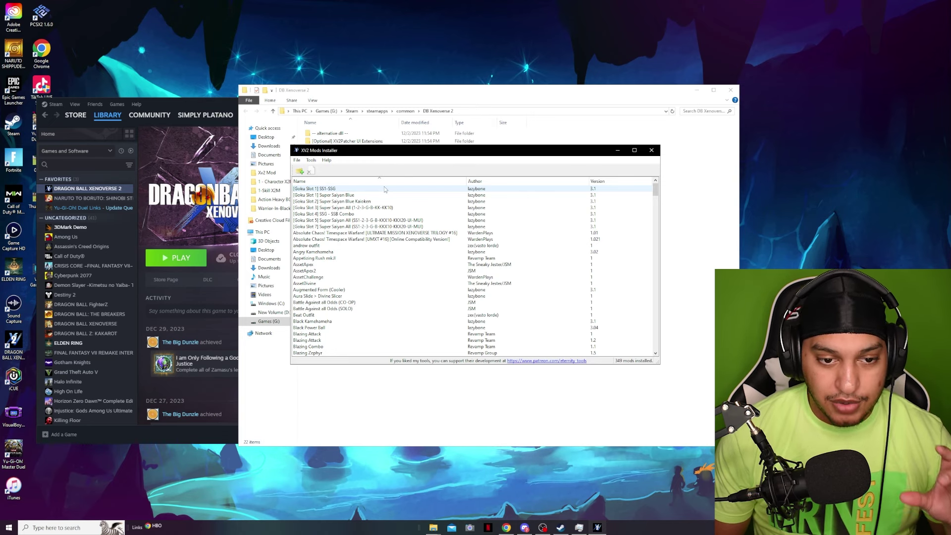
Switch to Chrome, open the New Transformations (Added Skills) mod page, and look through its preview and description
{"action": "left_click", "coordinate": [507, 528]}
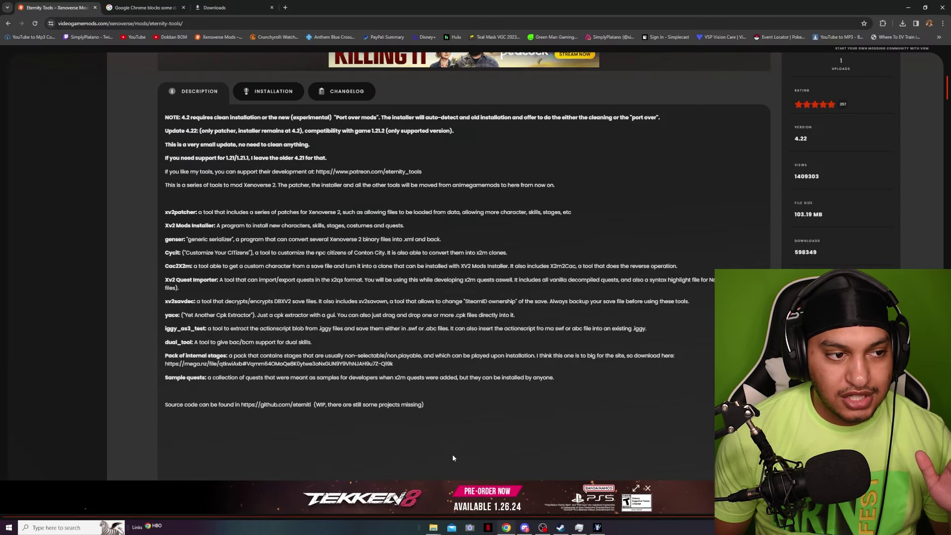
{"action": "left_click", "coordinate": [134, 7]}
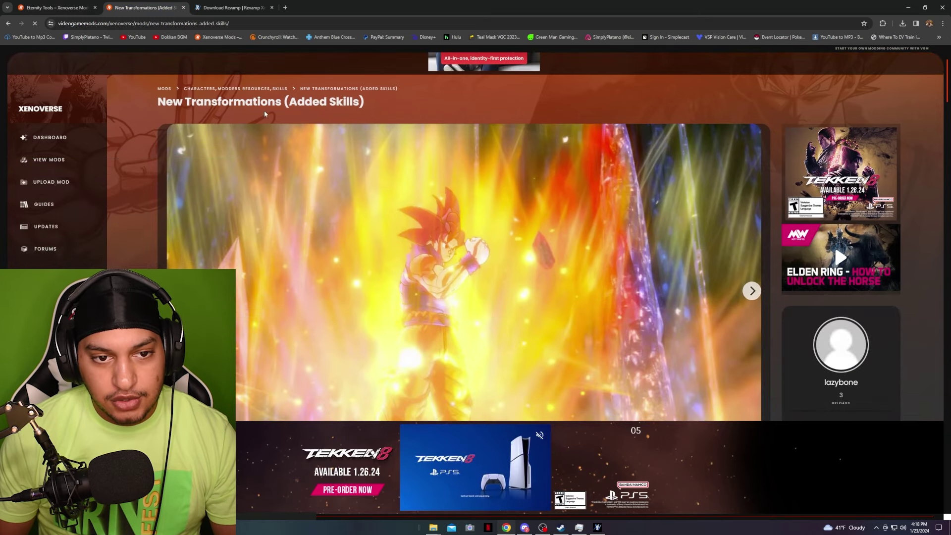
{"action": "scroll", "coordinate": [787, 470], "scroll_direction": "down", "scroll_amount": 2}
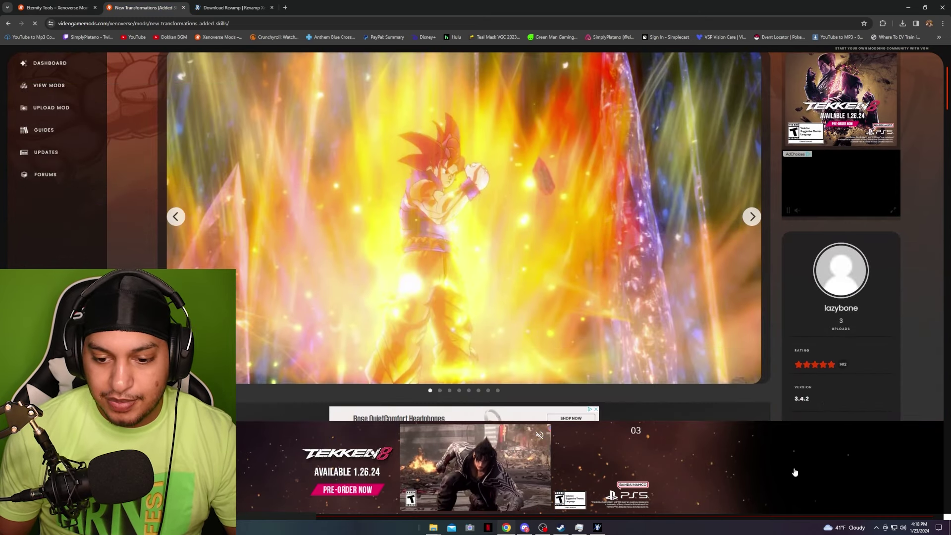
{"action": "scroll", "coordinate": [653, 409], "scroll_direction": "down", "scroll_amount": 1}
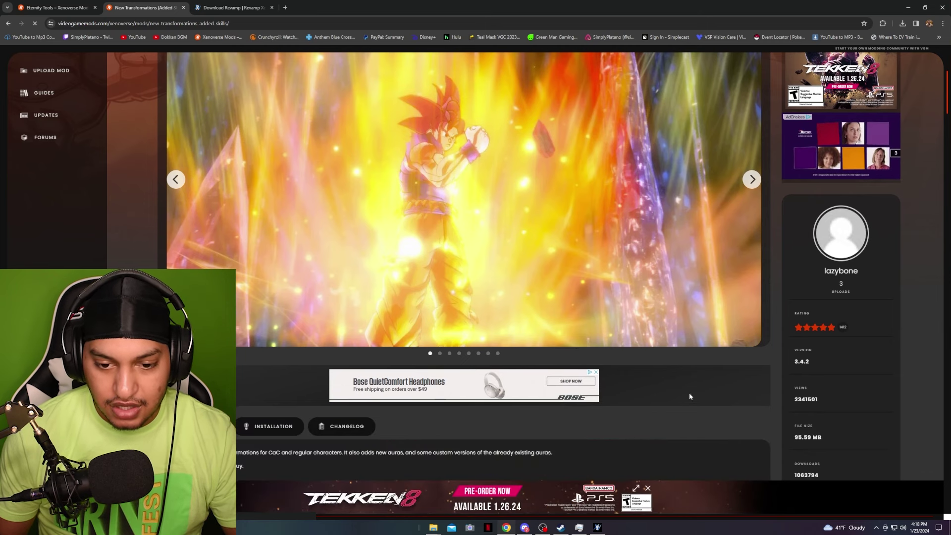
{"action": "scroll", "coordinate": [693, 394], "scroll_direction": "up", "scroll_amount": 4}
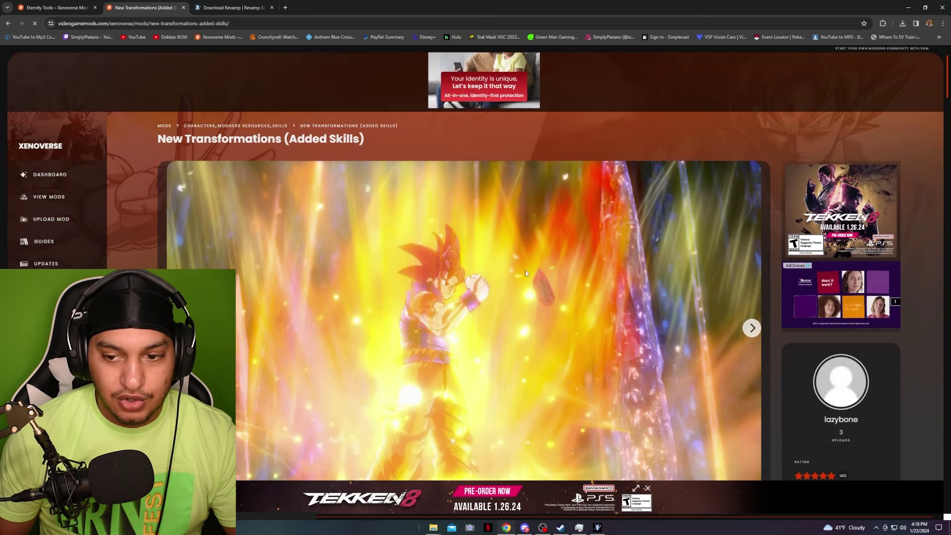
{"action": "scroll", "coordinate": [531, 296], "scroll_direction": "down", "scroll_amount": 8}
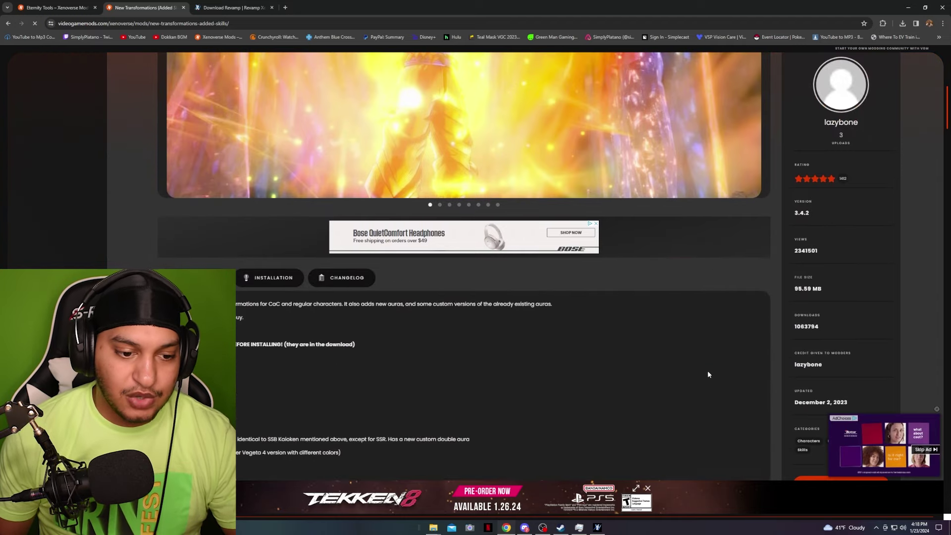
{"action": "scroll", "coordinate": [709, 374], "scroll_direction": "down", "scroll_amount": 2}
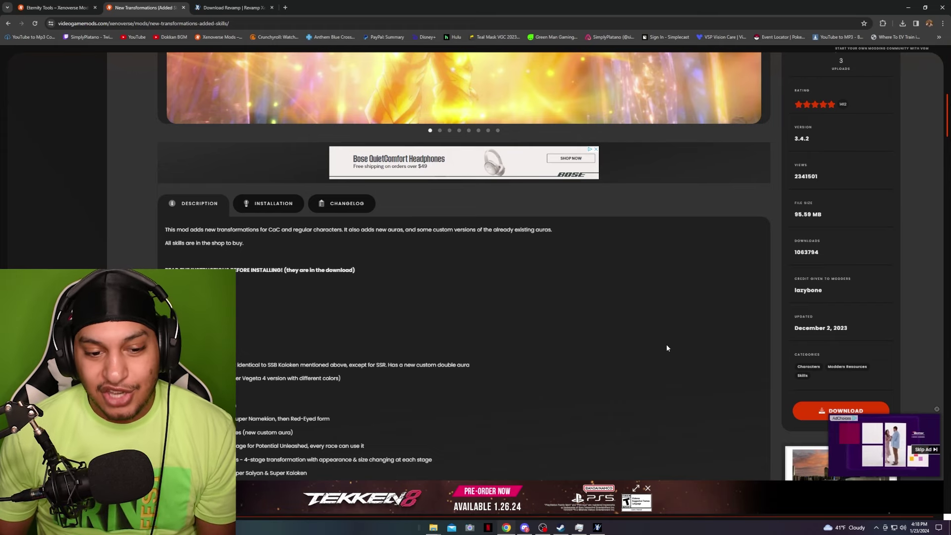
Read the New Transformations description through the X2M Characters list, recheck the preview, and switch to the Revamp download page
{"action": "scroll", "coordinate": [667, 347], "scroll_direction": "down", "scroll_amount": 2}
{"action": "scroll", "coordinate": [623, 342], "scroll_direction": "down", "scroll_amount": 5}
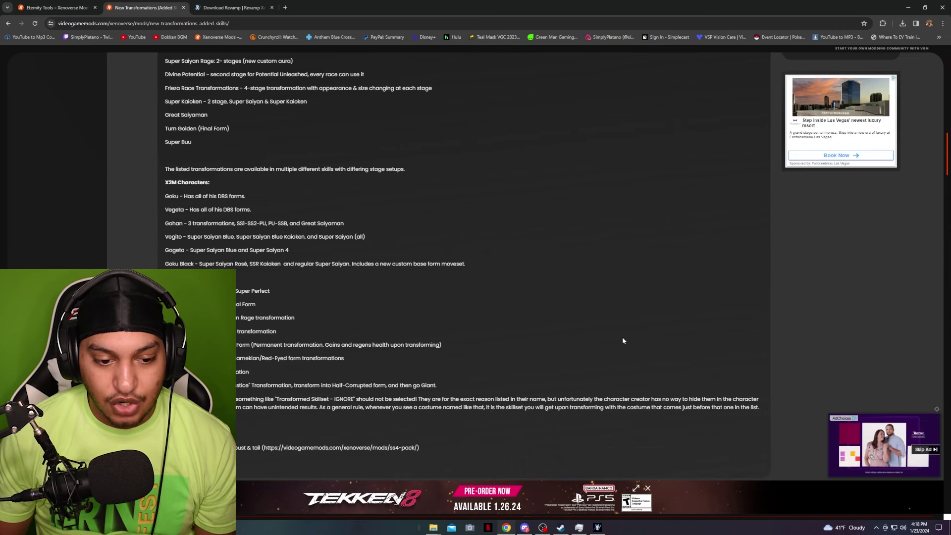
{"action": "scroll", "coordinate": [623, 340], "scroll_direction": "down", "scroll_amount": 1}
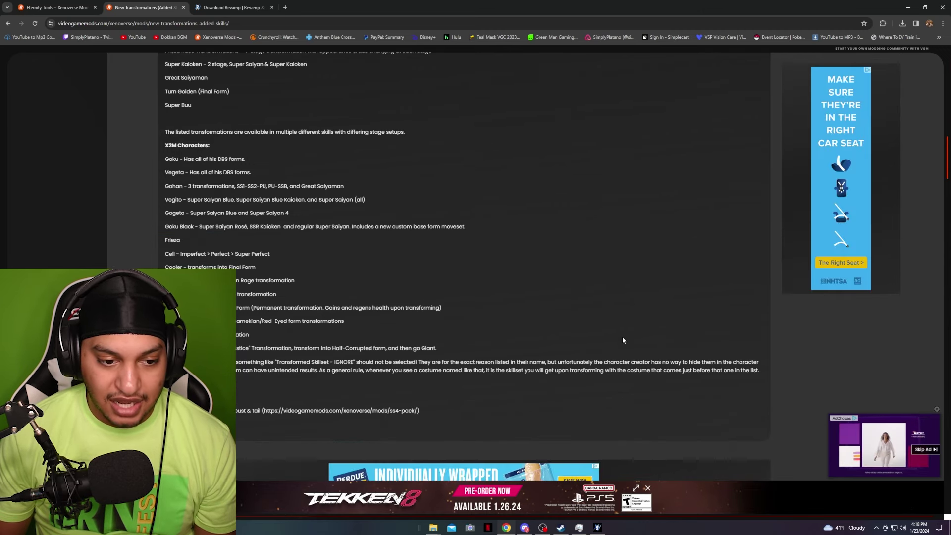
{"action": "scroll", "coordinate": [623, 341], "scroll_direction": "up", "scroll_amount": 9}
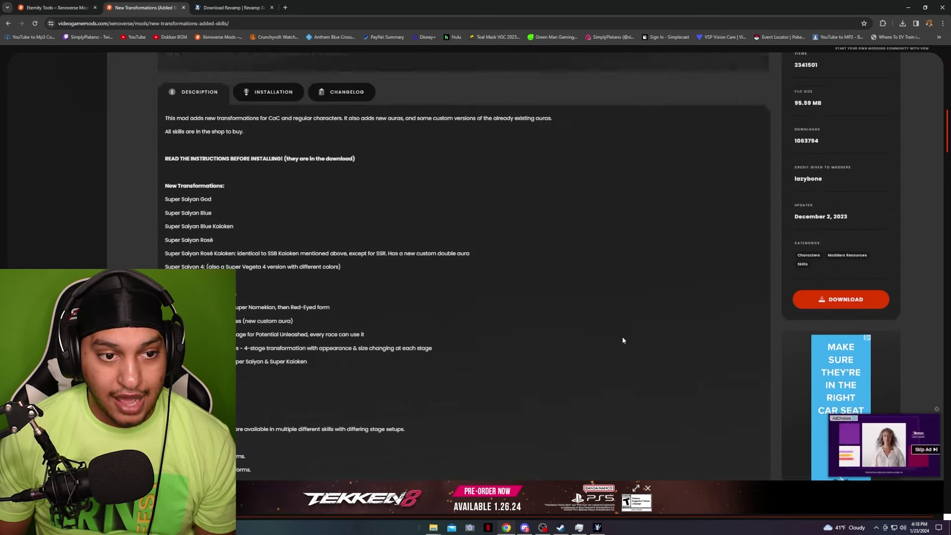
{"action": "scroll", "coordinate": [623, 341], "scroll_direction": "up", "scroll_amount": 5}
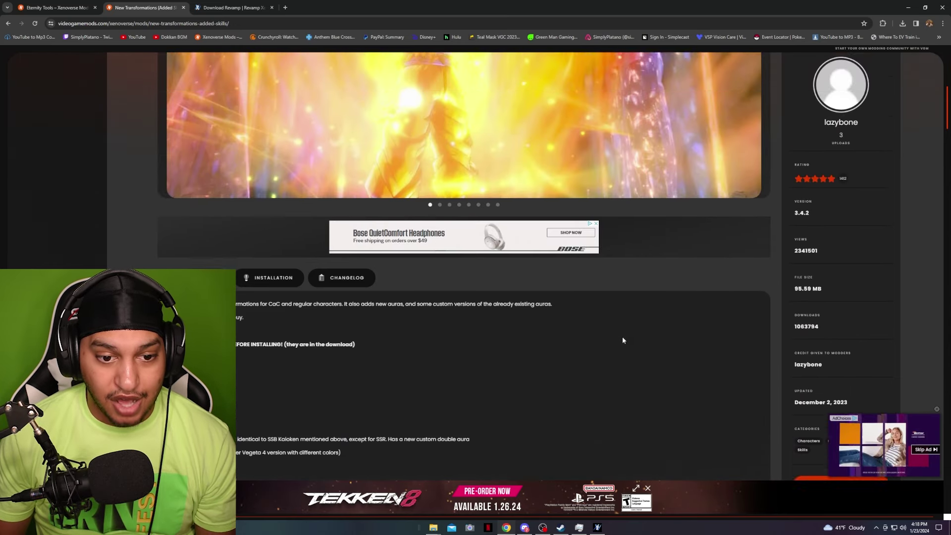
{"action": "scroll", "coordinate": [617, 332], "scroll_direction": "up", "scroll_amount": 4}
{"action": "scroll", "coordinate": [617, 332], "scroll_direction": "up", "scroll_amount": 4}
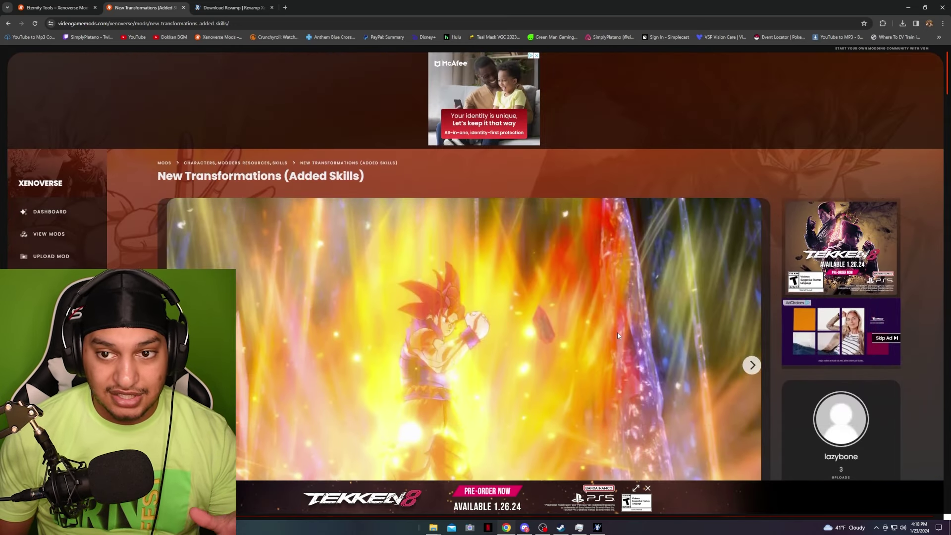
{"action": "scroll", "coordinate": [617, 331], "scroll_direction": "down", "scroll_amount": 4}
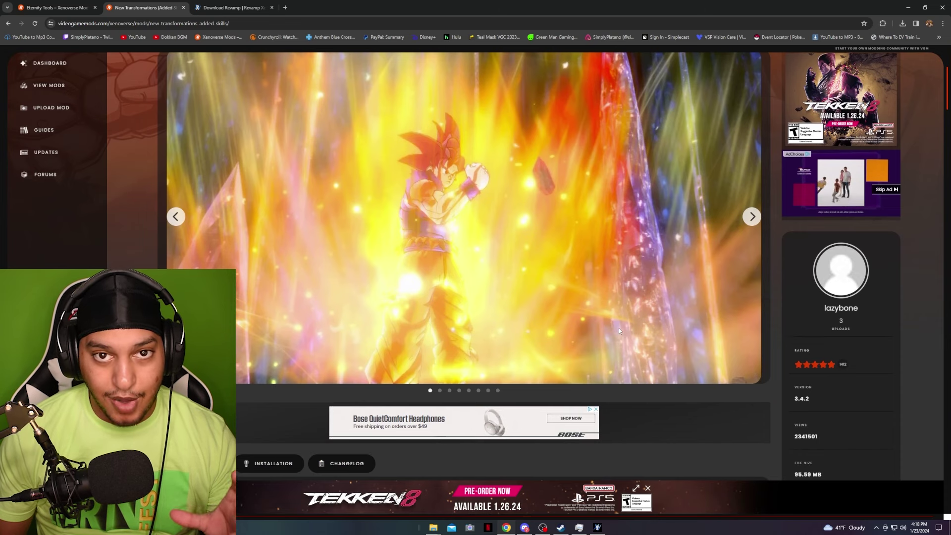
{"action": "scroll", "coordinate": [617, 294], "scroll_direction": "up", "scroll_amount": 1}
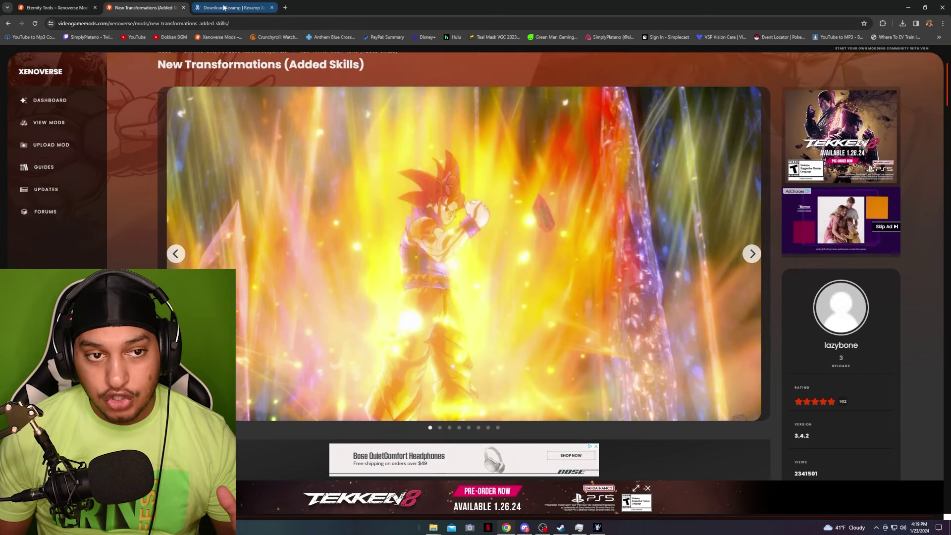
{"action": "left_click", "coordinate": [223, 7]}
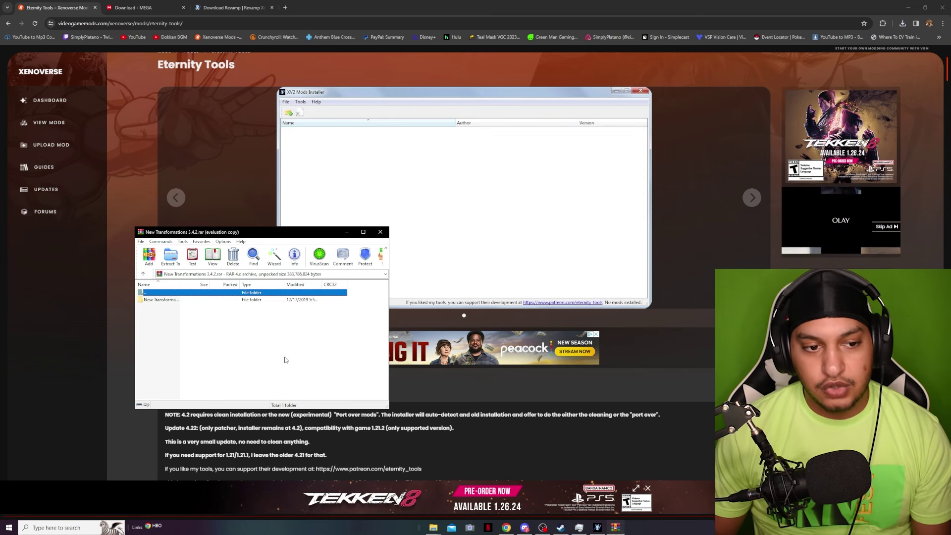
Open the mod folder inside New Transformations 3.4.2.rar, read the installation instructions in readme.txt, and close the file
{"action": "double_click", "coordinate": [164, 300]}
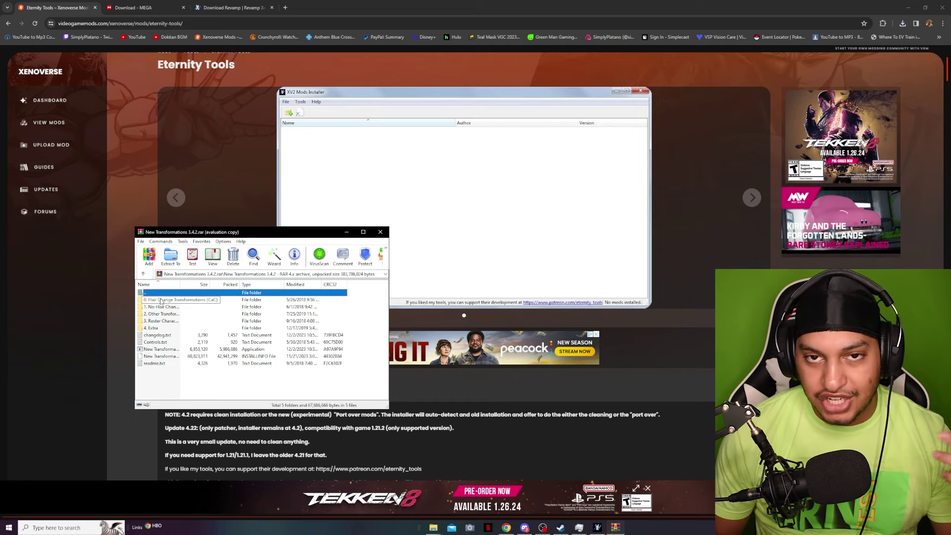
{"action": "left_click", "coordinate": [152, 365]}
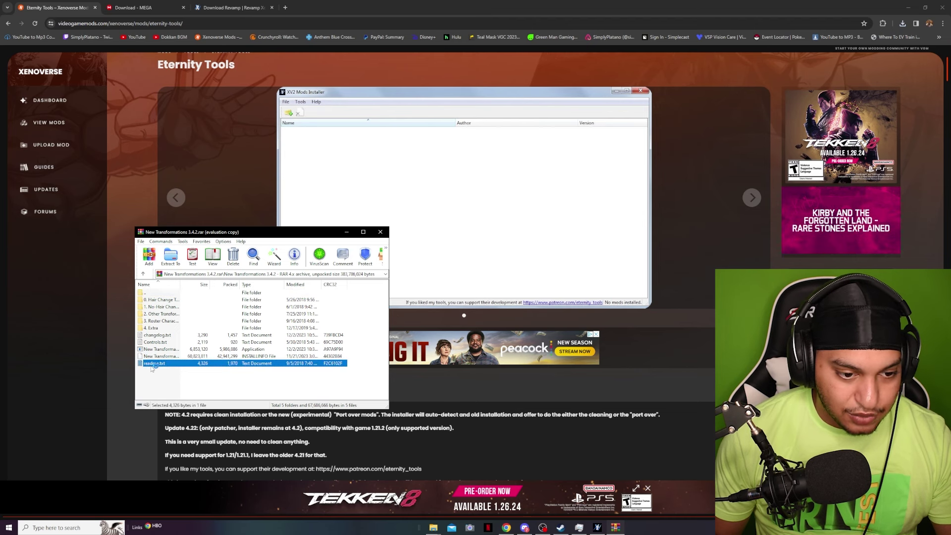
{"action": "double_click", "coordinate": [152, 365]}
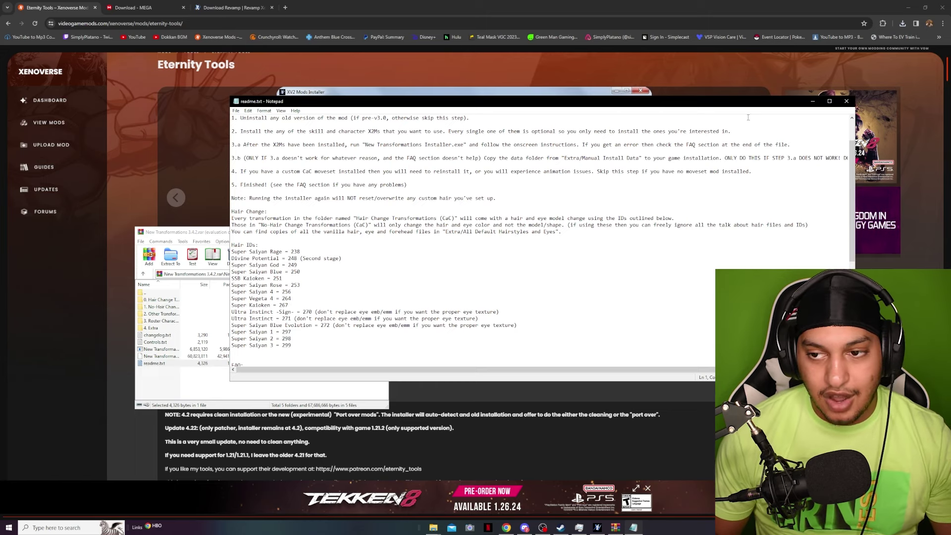
{"action": "left_click", "coordinate": [847, 102]}
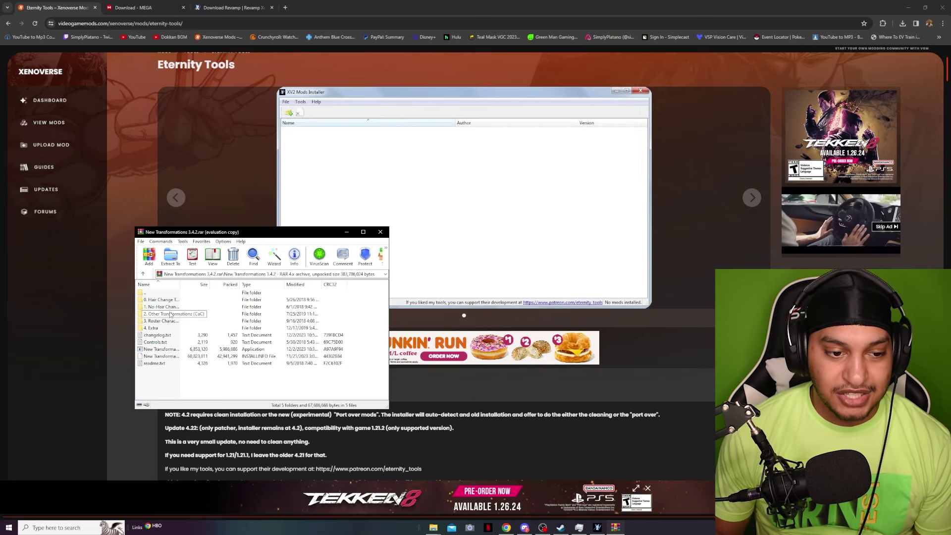
Inspect the 2. Other Transformations (CaC) and 3. Roster Characters folders in the archive, and return to the mod's main folder
{"action": "double_click", "coordinate": [171, 314]}
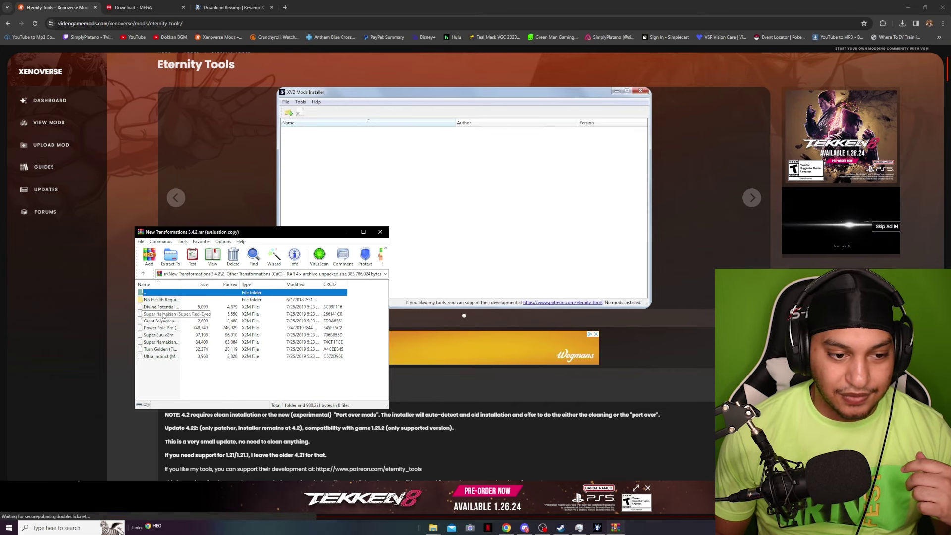
{"action": "double_click", "coordinate": [154, 294]}
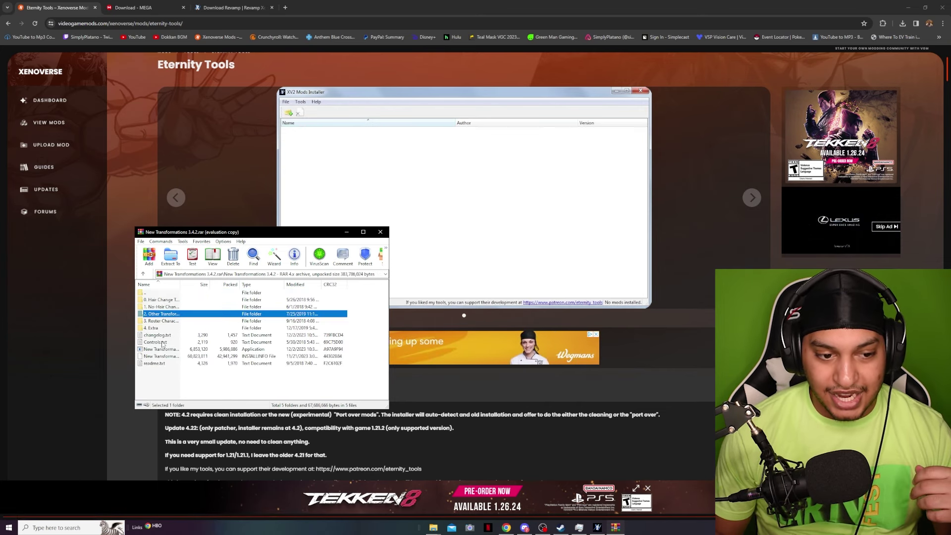
{"action": "double_click", "coordinate": [168, 322]}
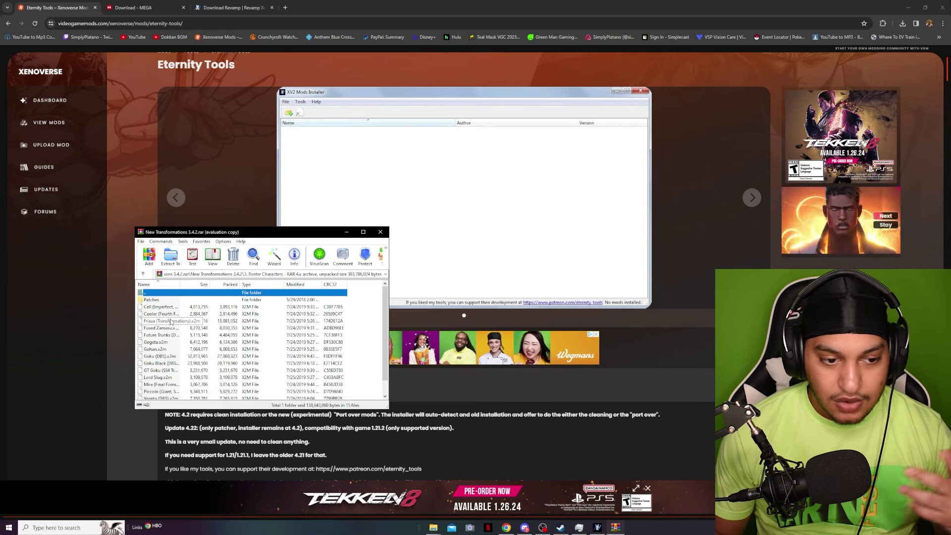
{"action": "scroll", "coordinate": [164, 361], "scroll_direction": "down", "scroll_amount": 1}
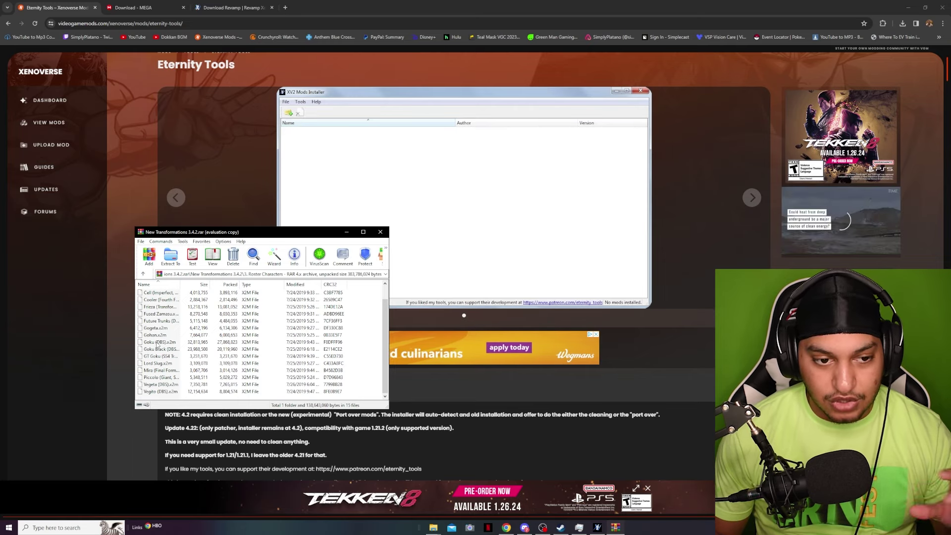
{"action": "scroll", "coordinate": [157, 345], "scroll_direction": "up", "scroll_amount": 1}
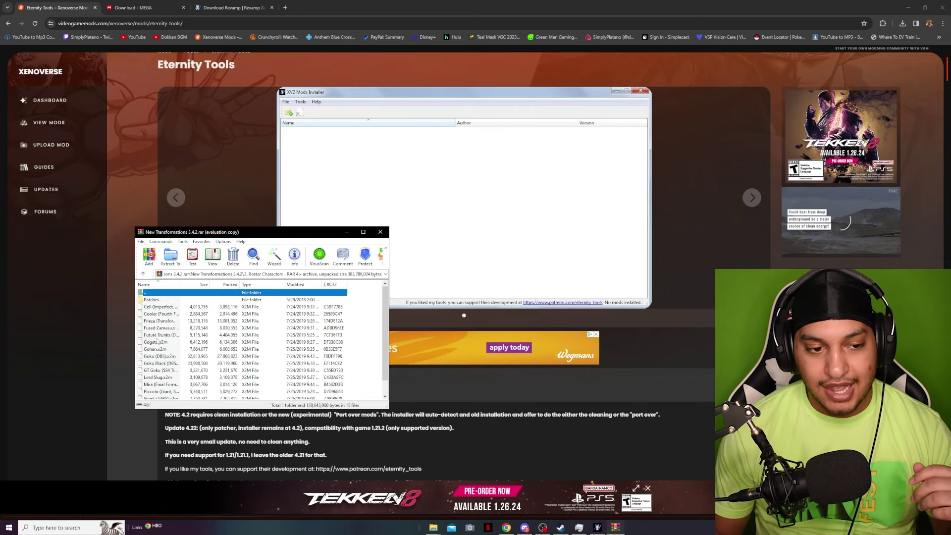
{"action": "double_click", "coordinate": [147, 293]}
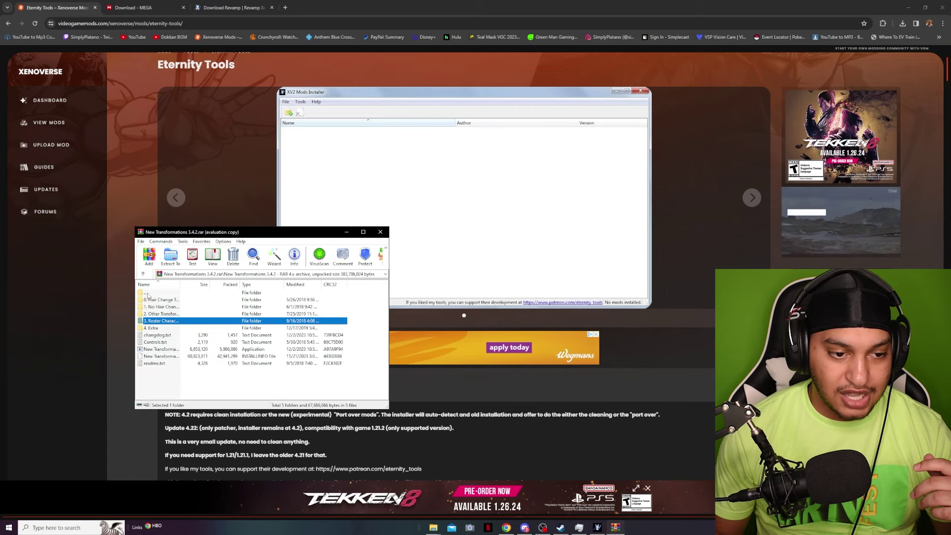
Inspect the 4. Extra folder with its Other skills (CaC) and All Default Hairstyles and Eyes subfolders, and return to the main folder
{"action": "double_click", "coordinate": [151, 328]}
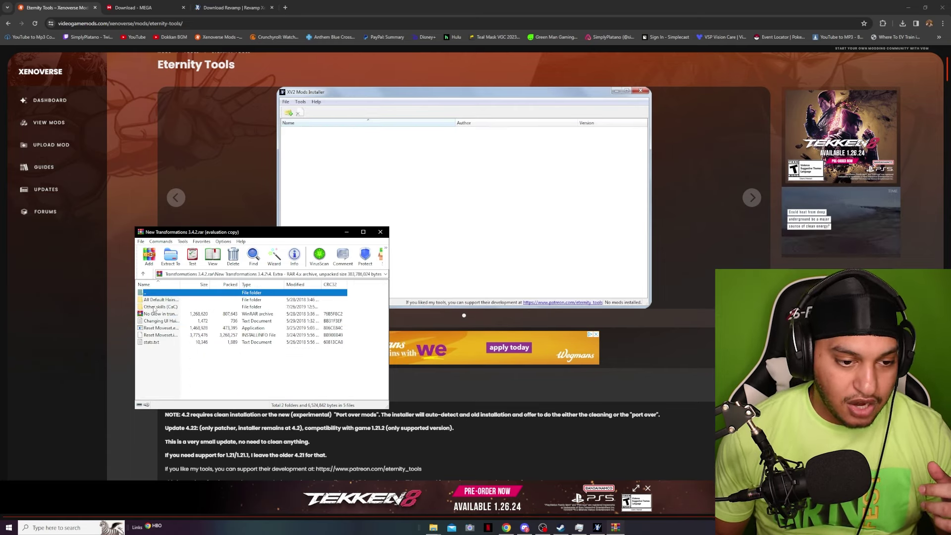
{"action": "double_click", "coordinate": [155, 307]}
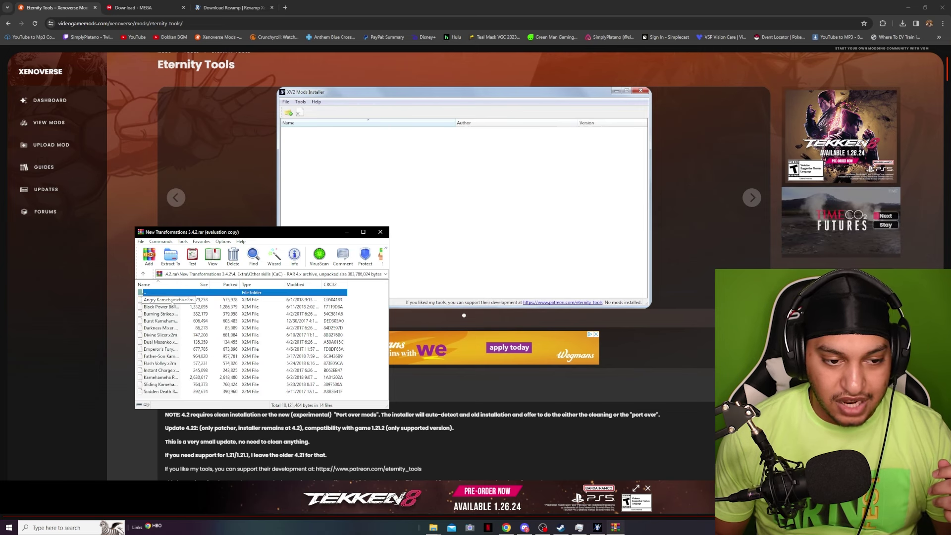
{"action": "double_click", "coordinate": [142, 293]}
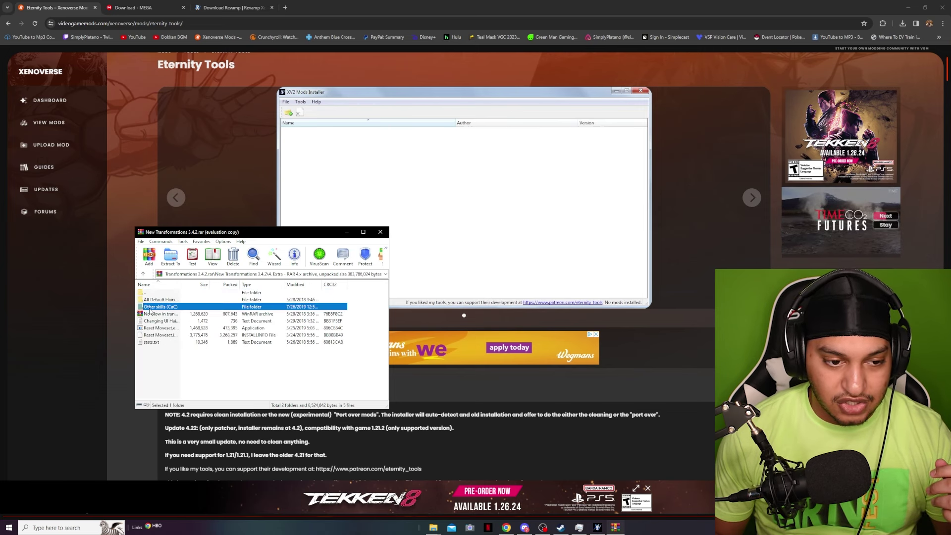
{"action": "double_click", "coordinate": [157, 301]}
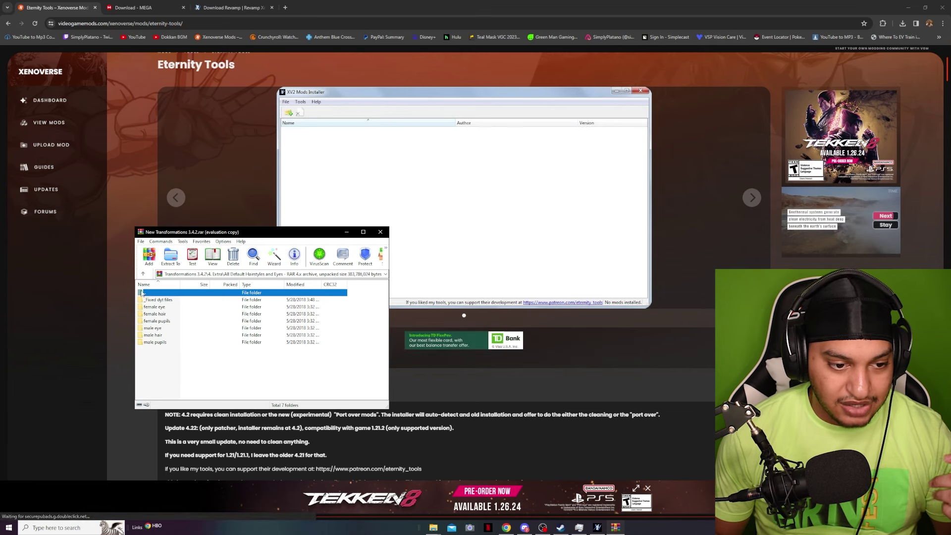
{"action": "double_click", "coordinate": [144, 293]}
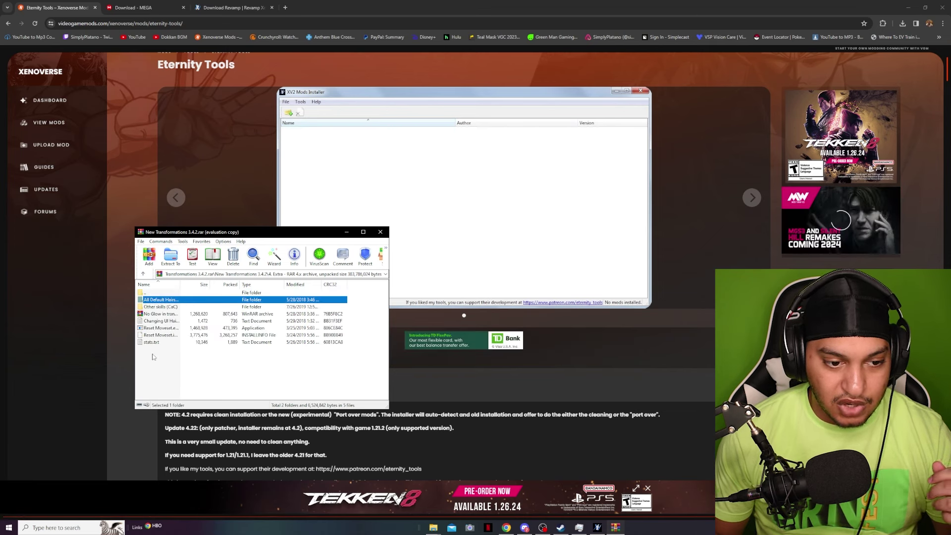
{"action": "double_click", "coordinate": [145, 293]}
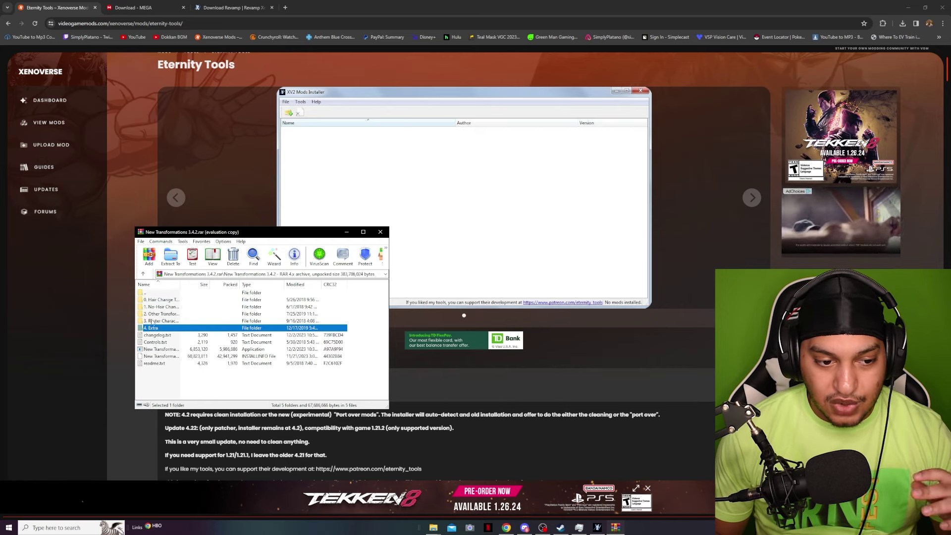
In 0. Hair Change Transformations (CaC), inspect the UI and SSRose moveset swap folders under 1. Moveset Swapping Transformations
{"action": "double_click", "coordinate": [157, 300]}
{"action": "double_click", "coordinate": [158, 307]}
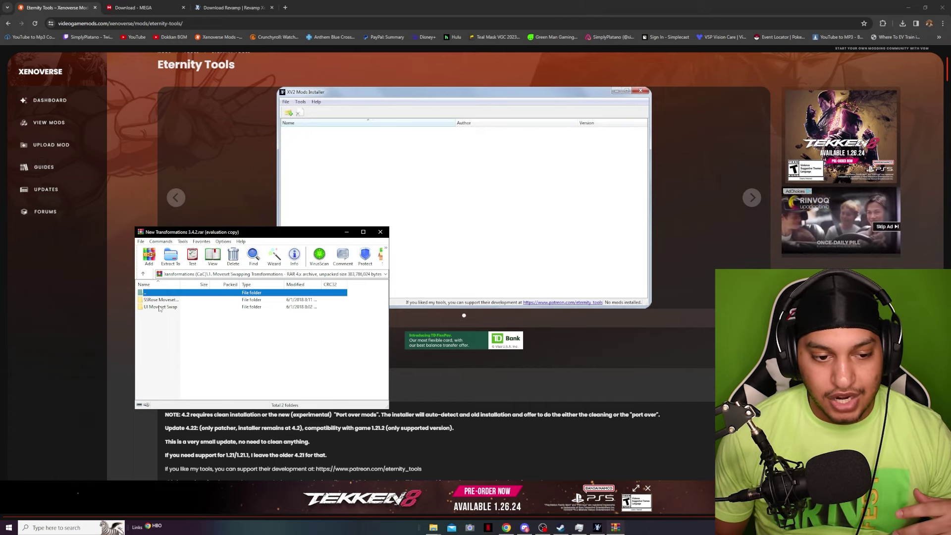
{"action": "double_click", "coordinate": [159, 307]}
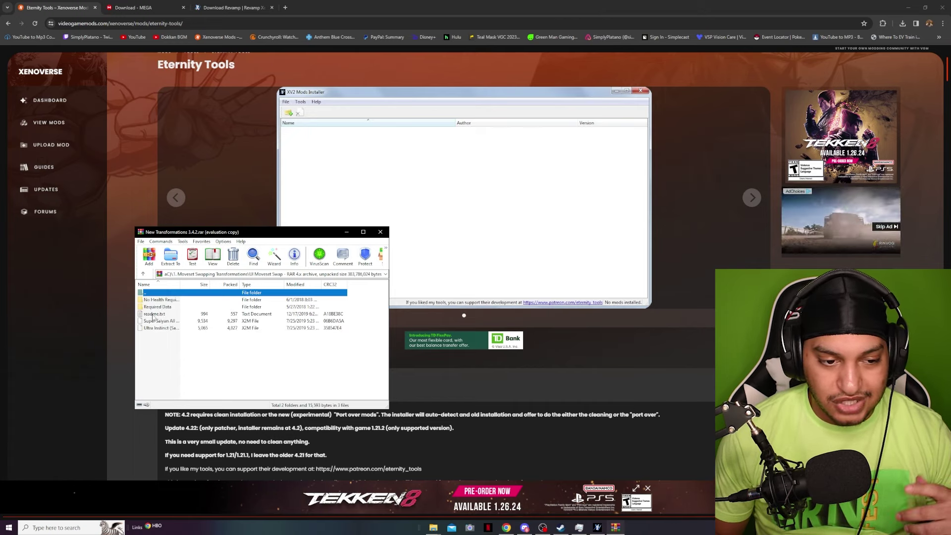
{"action": "double_click", "coordinate": [149, 293]}
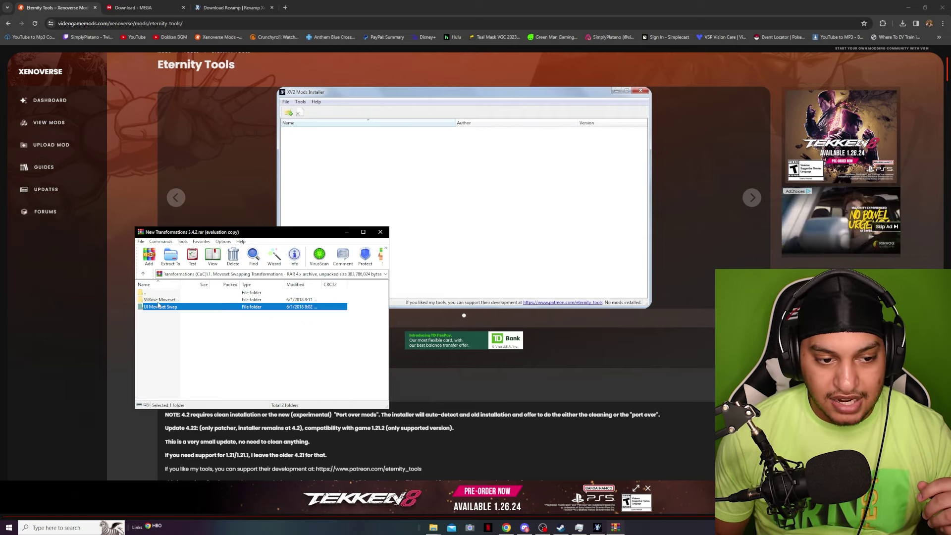
{"action": "double_click", "coordinate": [158, 301]}
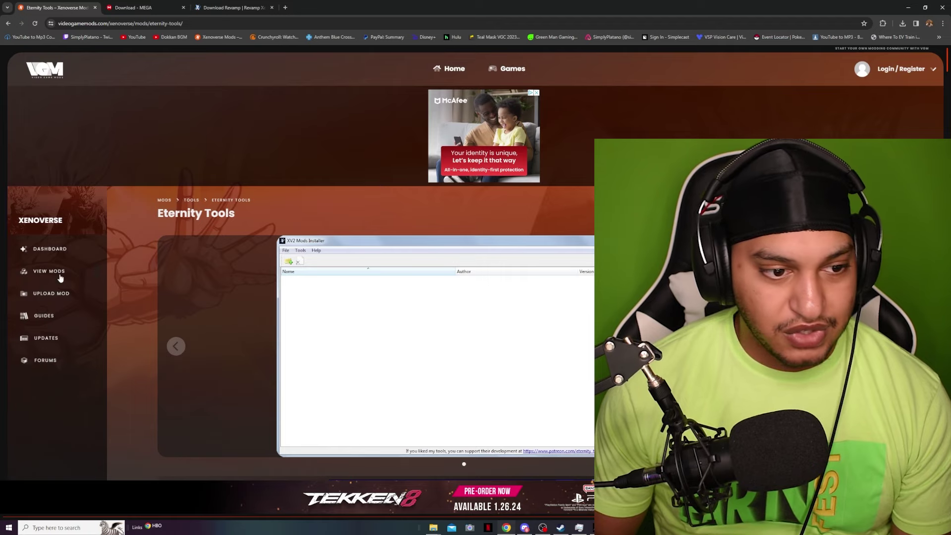
Open the Video Game Mods Xenoverse dashboard, show all latest mods, and browse the first page of the list
{"action": "left_click", "coordinate": [203, 38]}
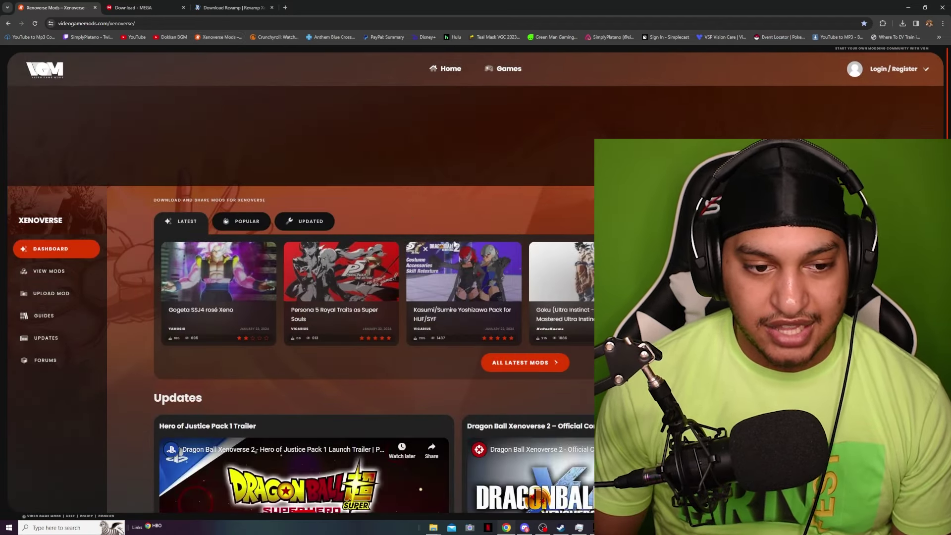
{"action": "left_click", "coordinate": [534, 366]}
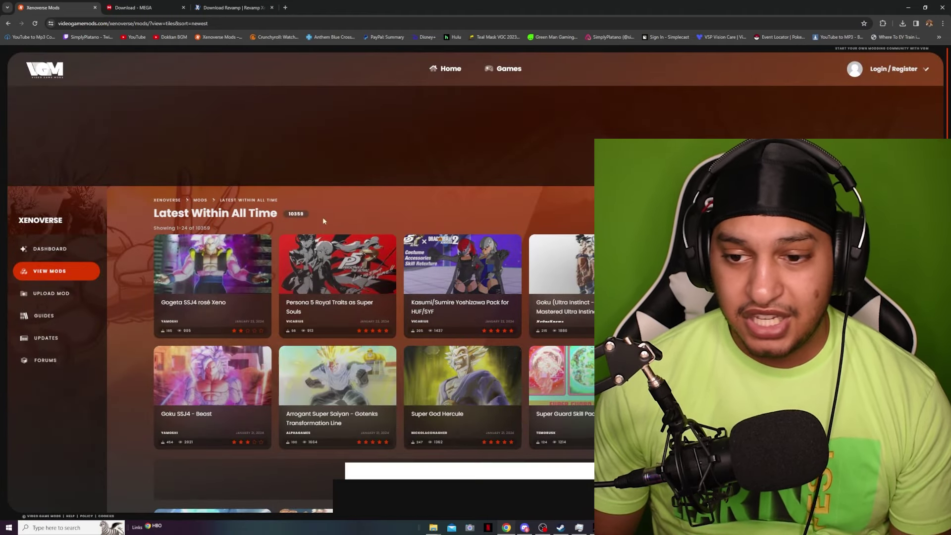
{"action": "scroll", "coordinate": [138, 301], "scroll_direction": "down", "scroll_amount": 3}
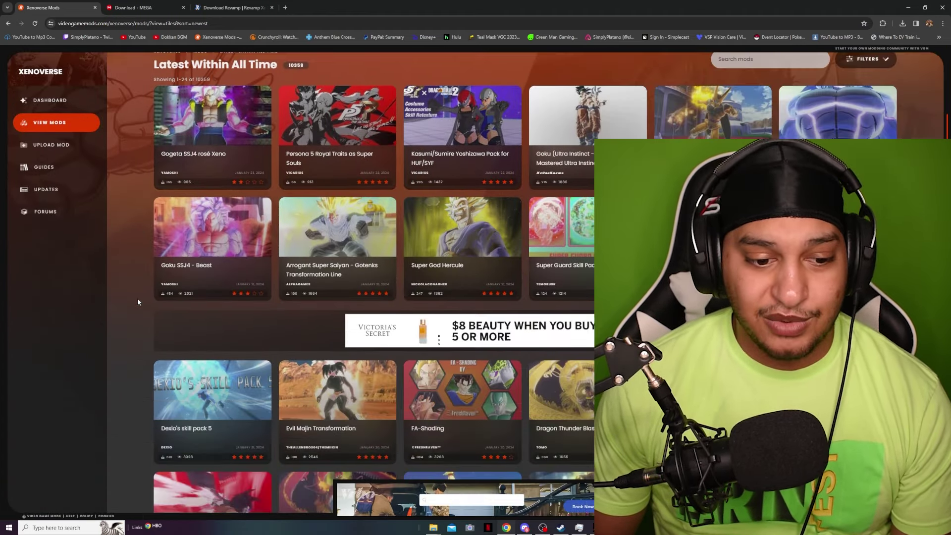
{"action": "scroll", "coordinate": [137, 302], "scroll_direction": "down", "scroll_amount": 2}
{"action": "scroll", "coordinate": [137, 302], "scroll_direction": "down", "scroll_amount": 2}
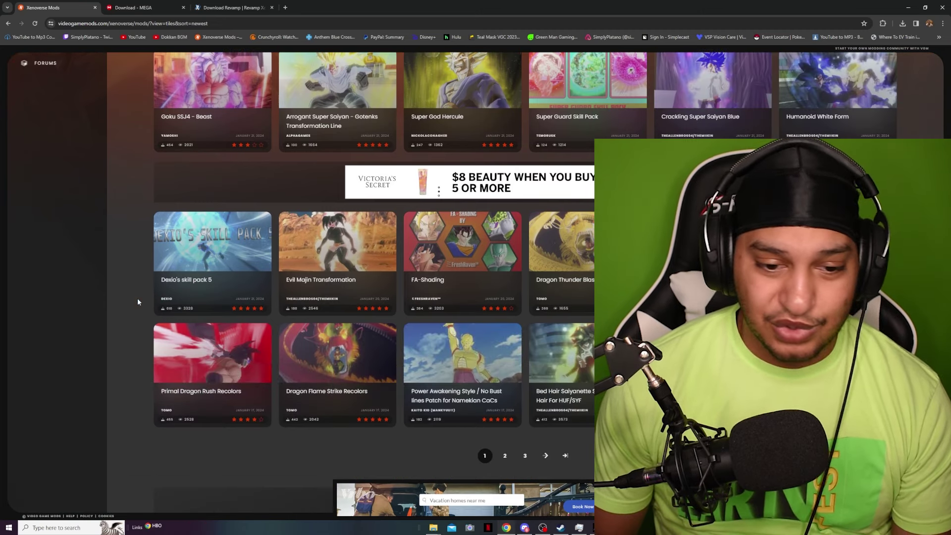
{"action": "scroll", "coordinate": [137, 298], "scroll_direction": "up", "scroll_amount": 7}
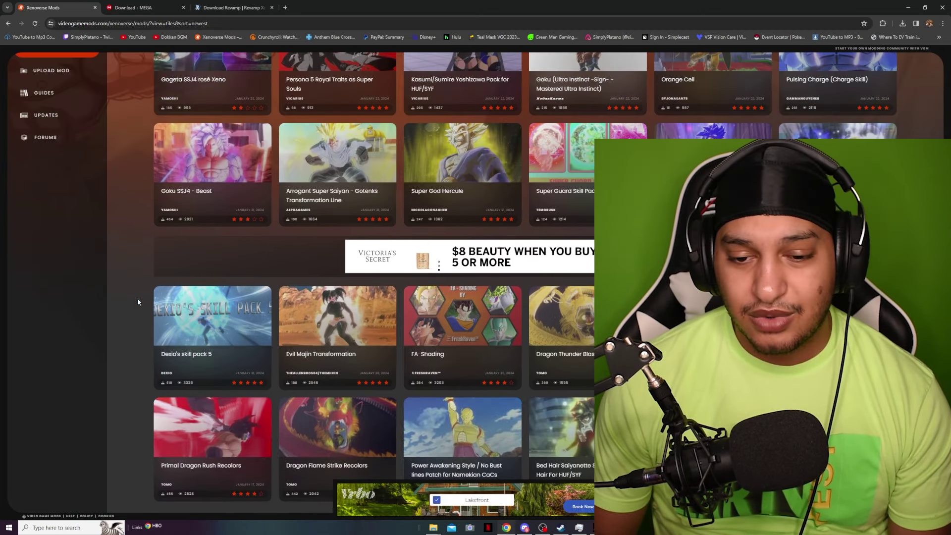